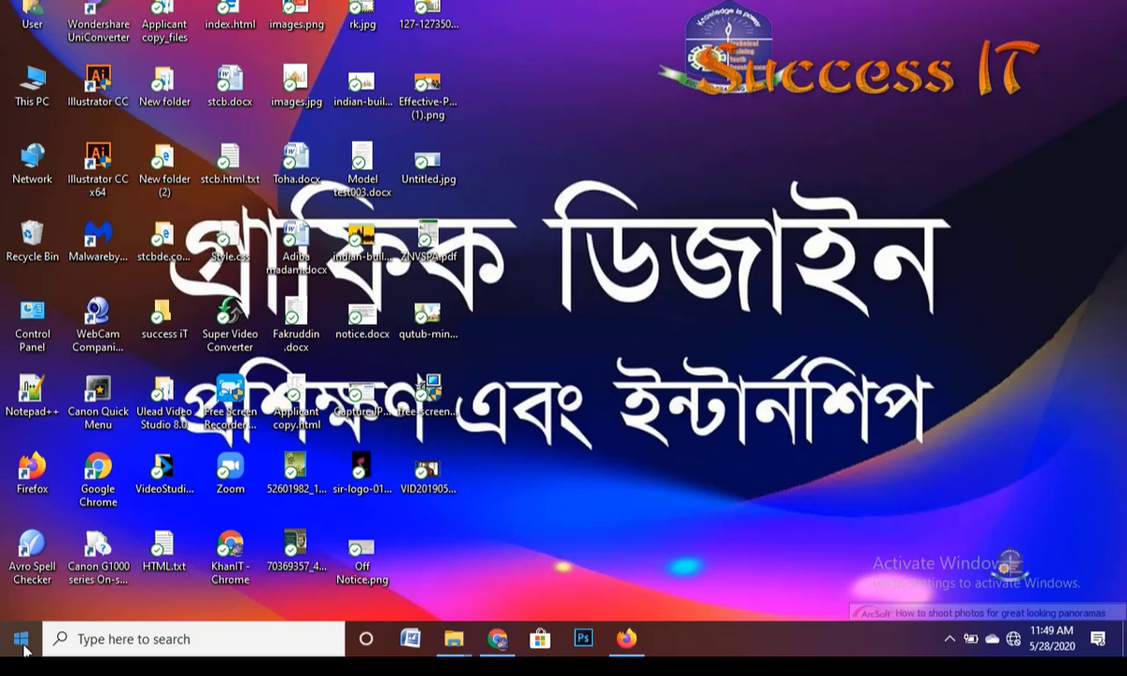
Look through the list of installed programs and expand the Microsoft Office folder.
left_click(21, 640)
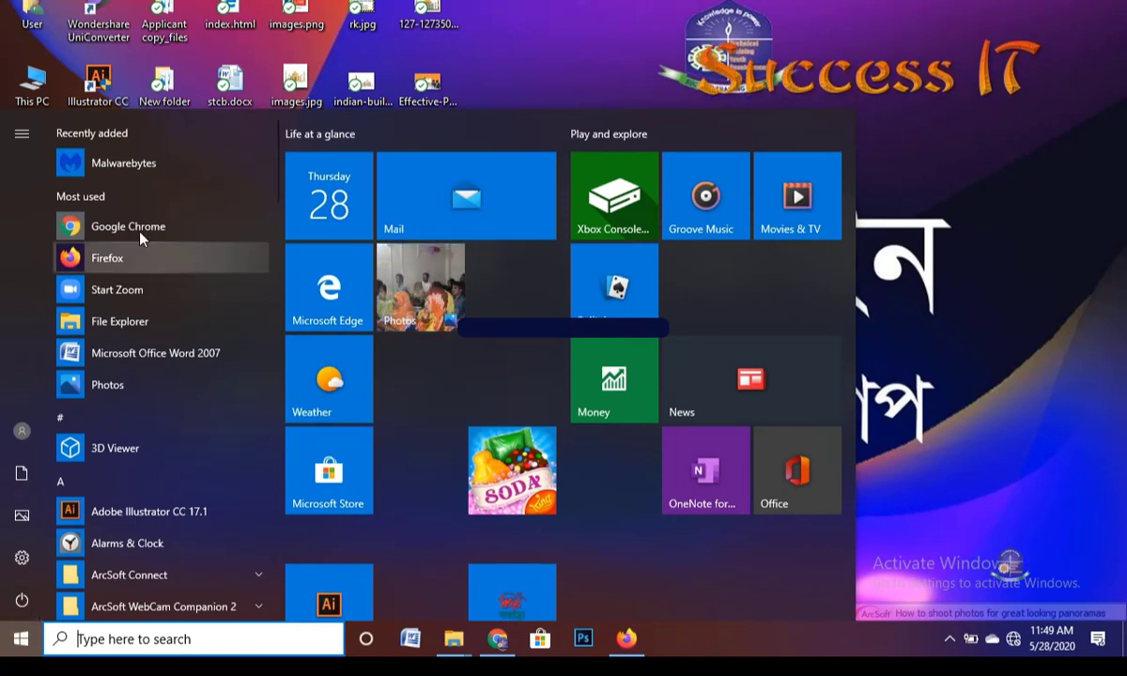
scroll(155, 534, "down", 15)
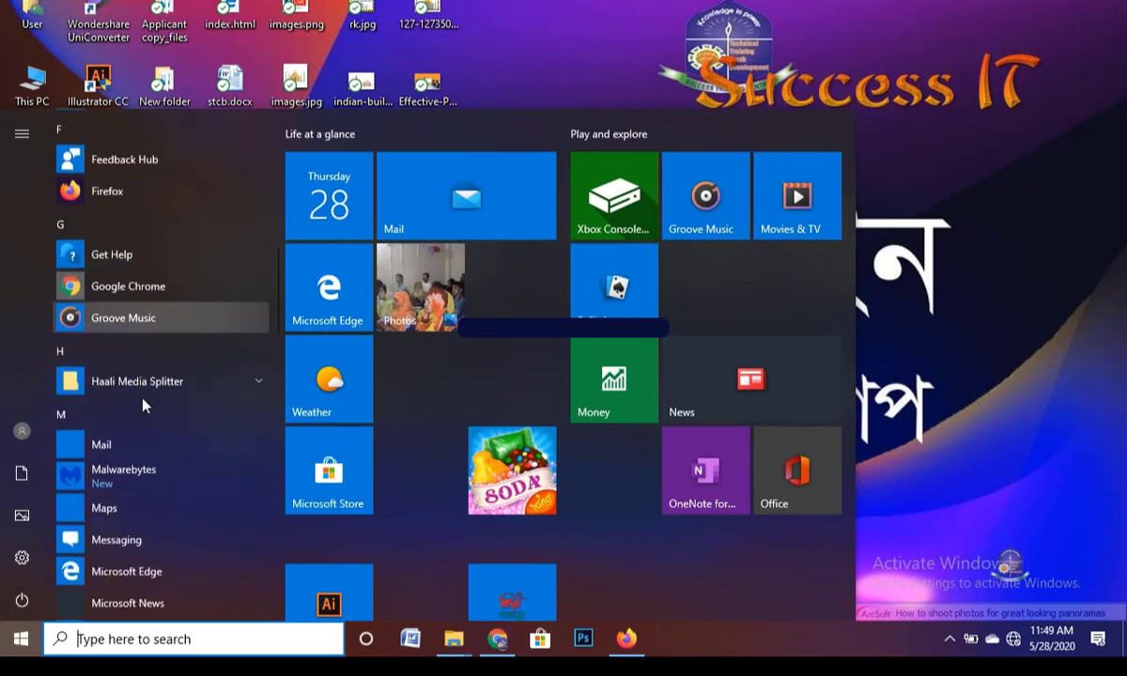
scroll(110, 431, "down", 12)
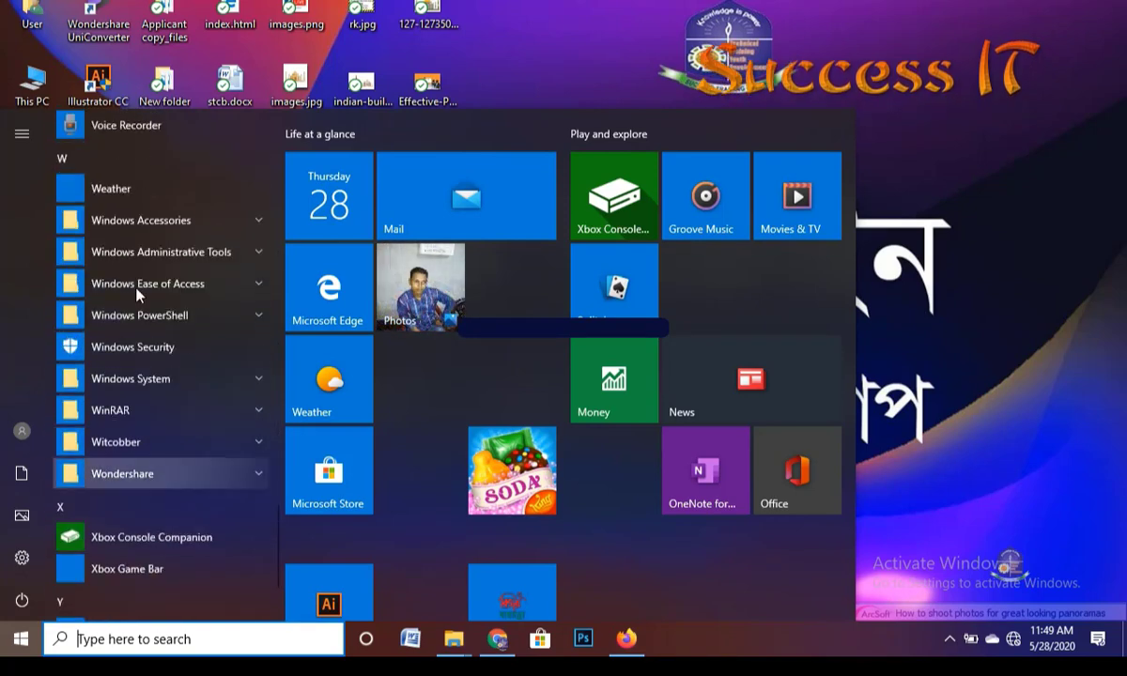
scroll(128, 389, "up", 20)
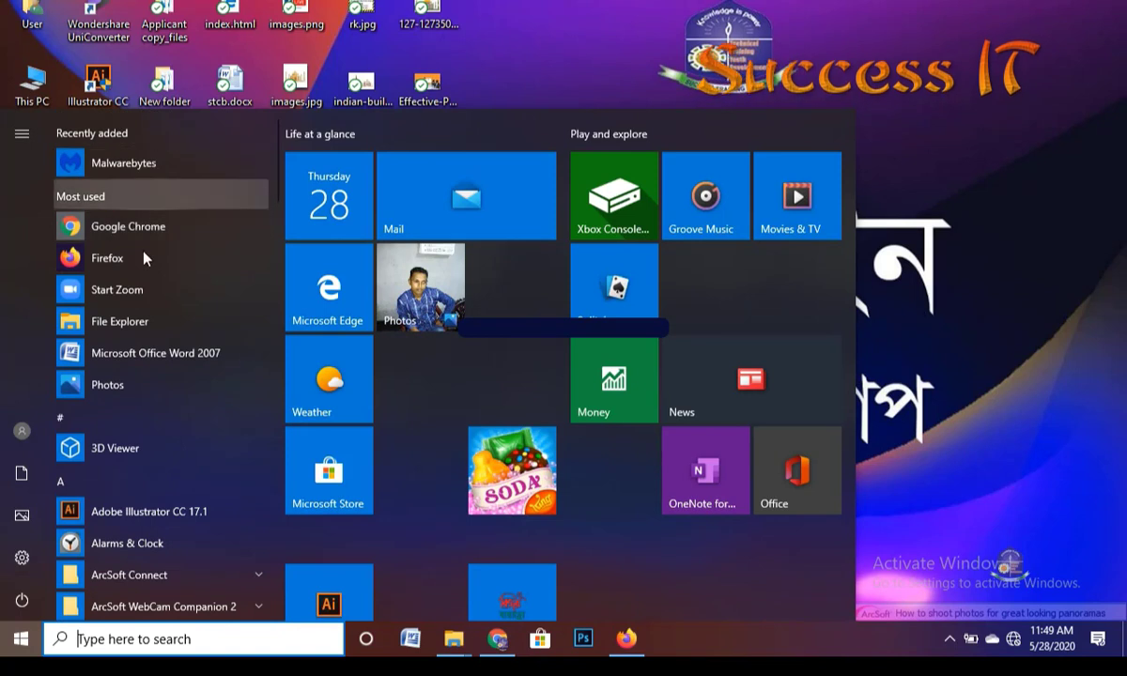
scroll(144, 256, "down", 1)
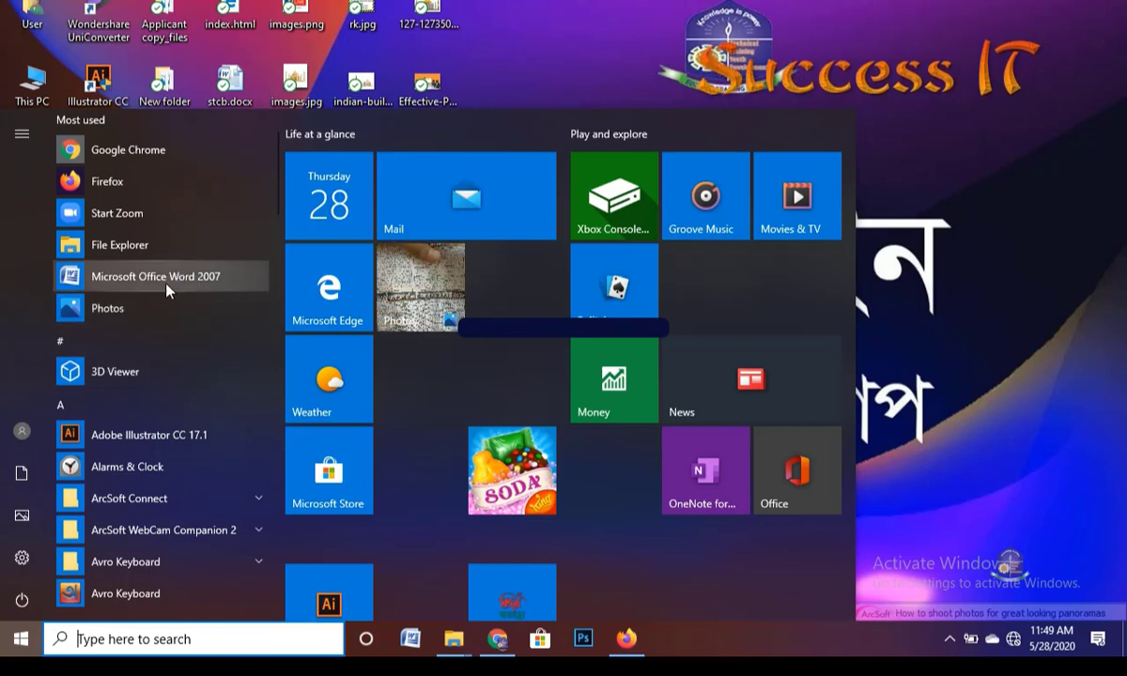
scroll(148, 448, "down", 3)
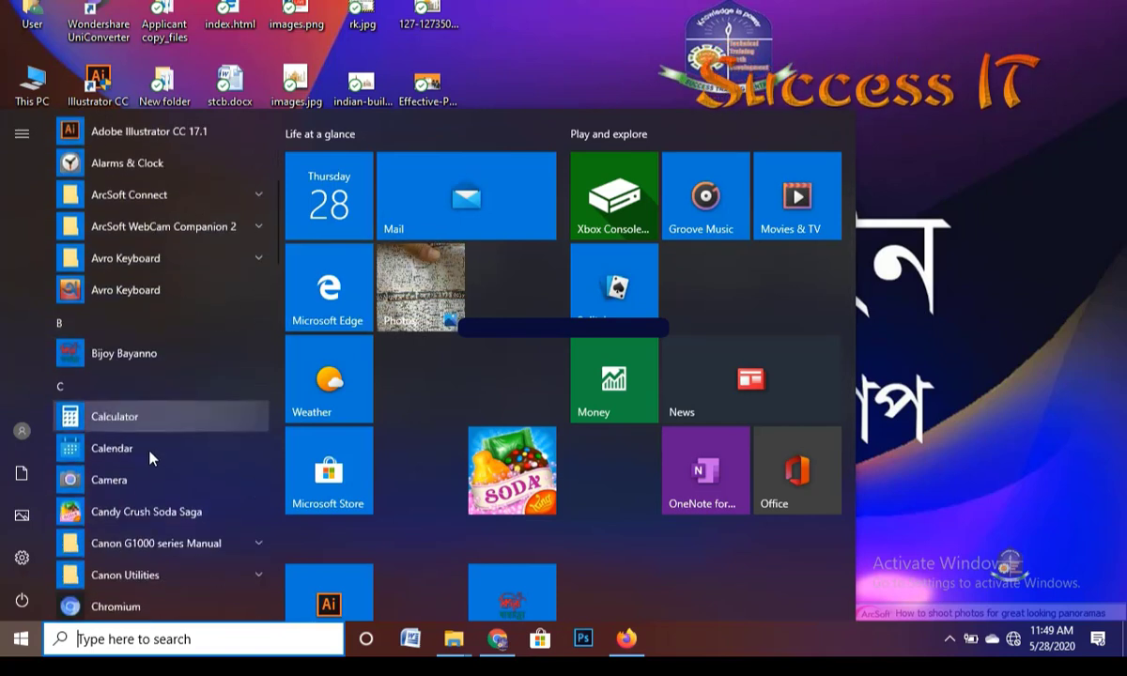
scroll(207, 384, "down", 6)
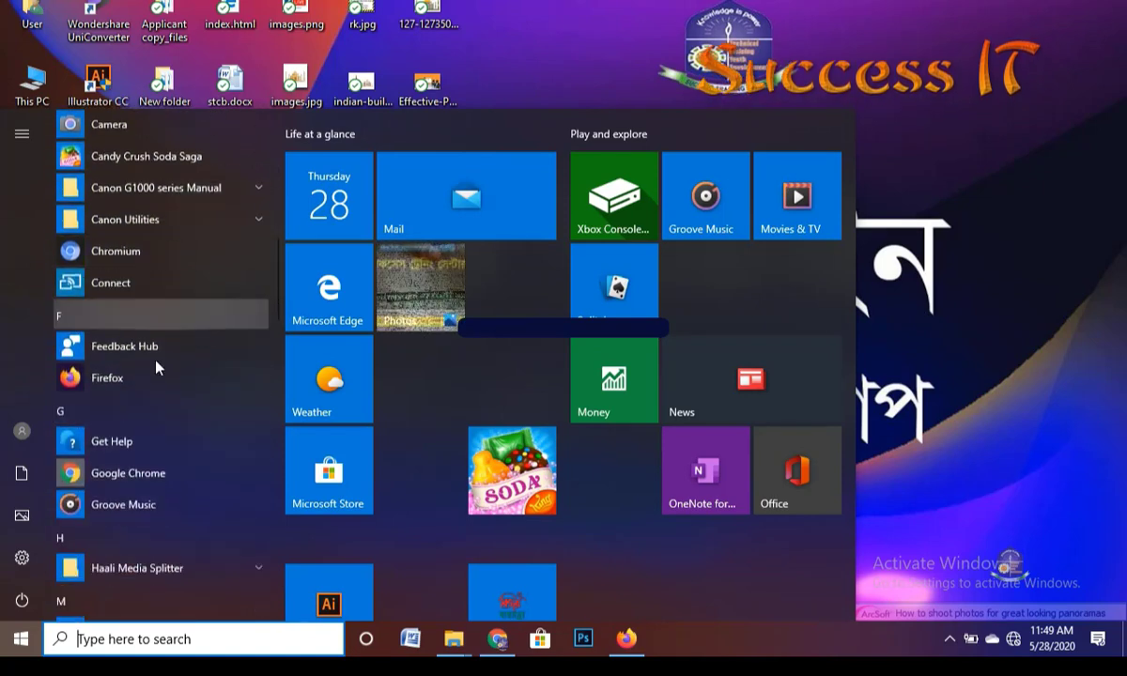
scroll(149, 428, "down", 3)
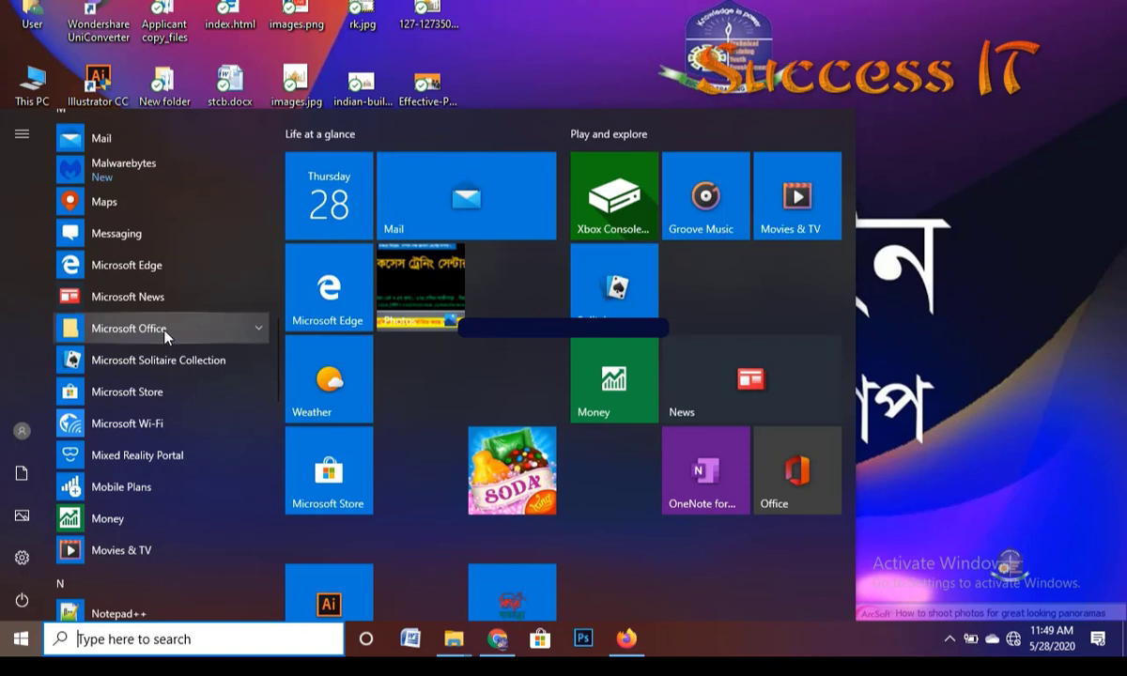
left_click(165, 334)
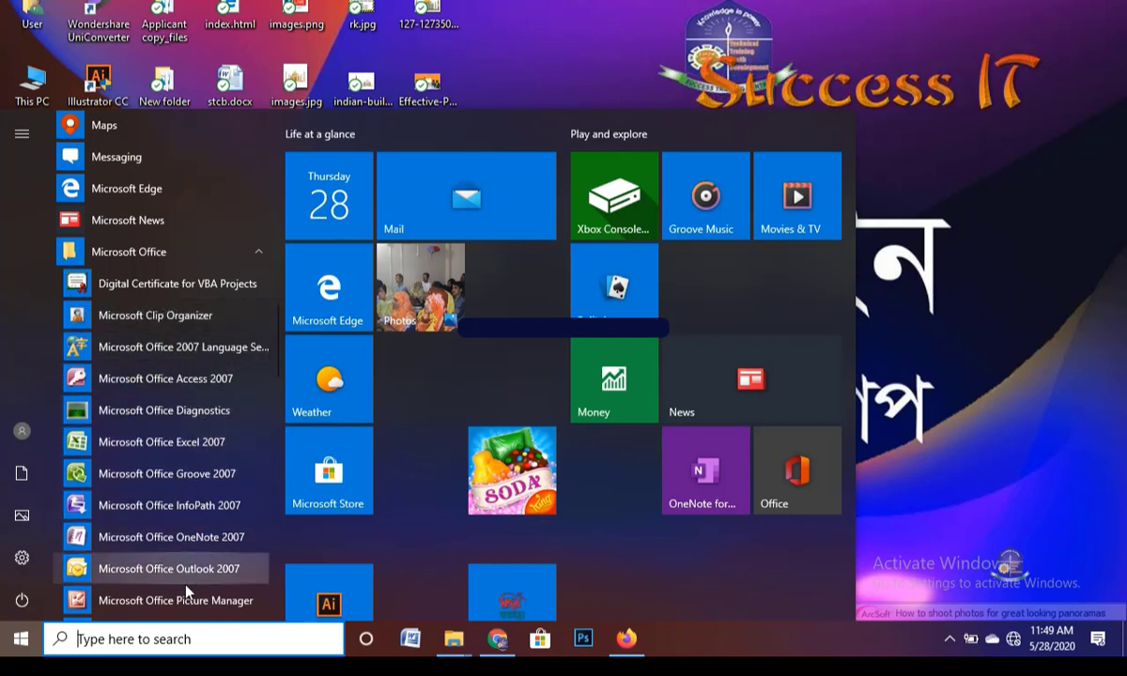
Launch Microsoft Office Word 2007 from the expanded Microsoft Office folder.
scroll(183, 497, "down", 1)
scroll(181, 496, "down", 3)
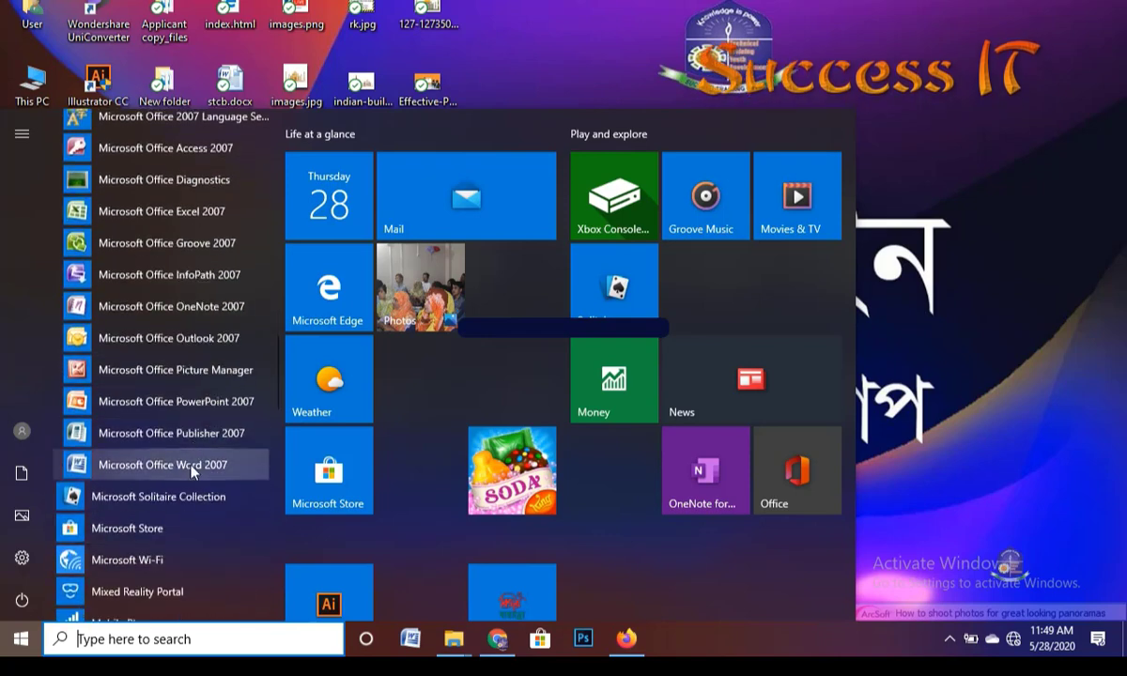
scroll(190, 460, "up", 2)
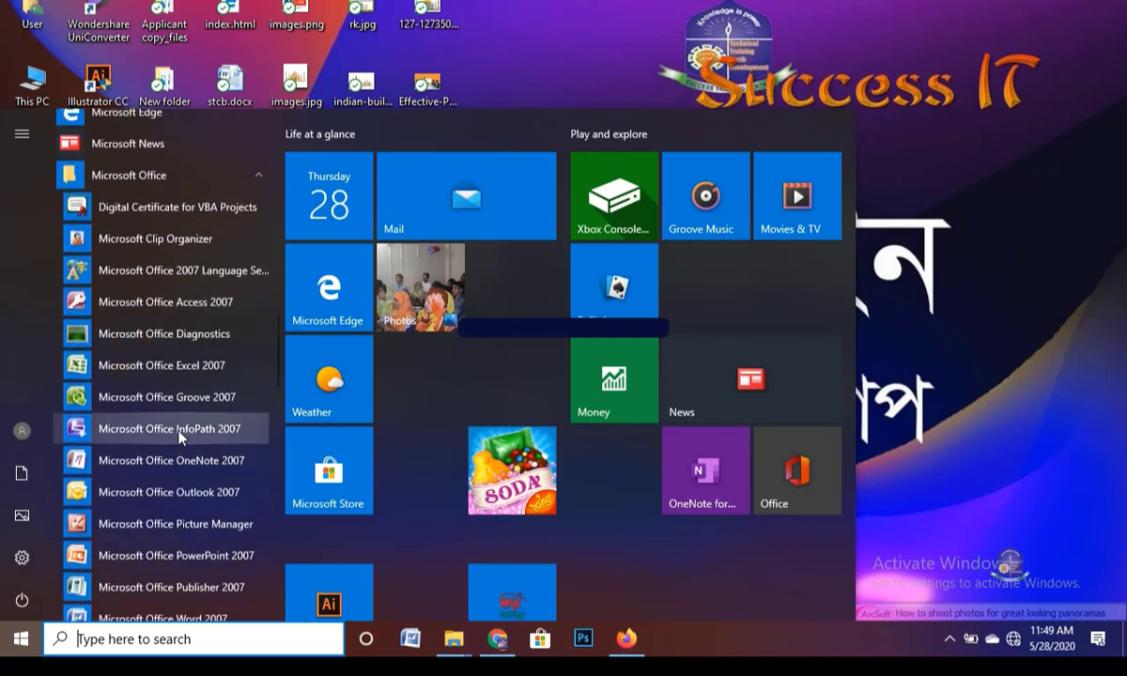
scroll(169, 461, "down", 2)
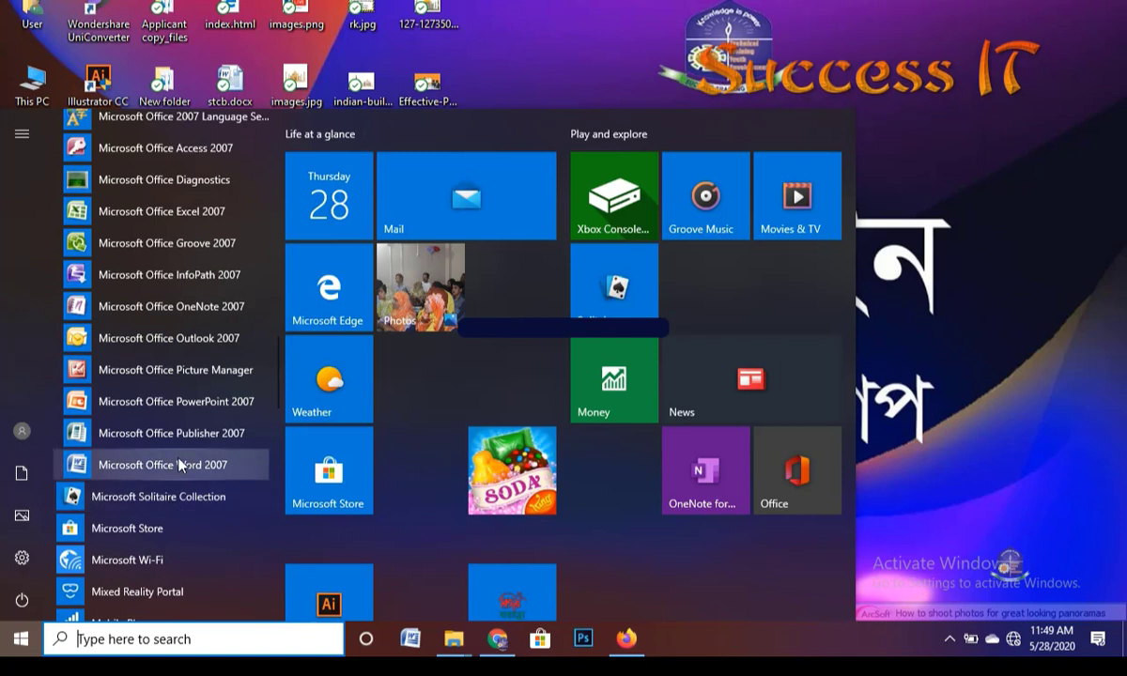
left_click(179, 462)
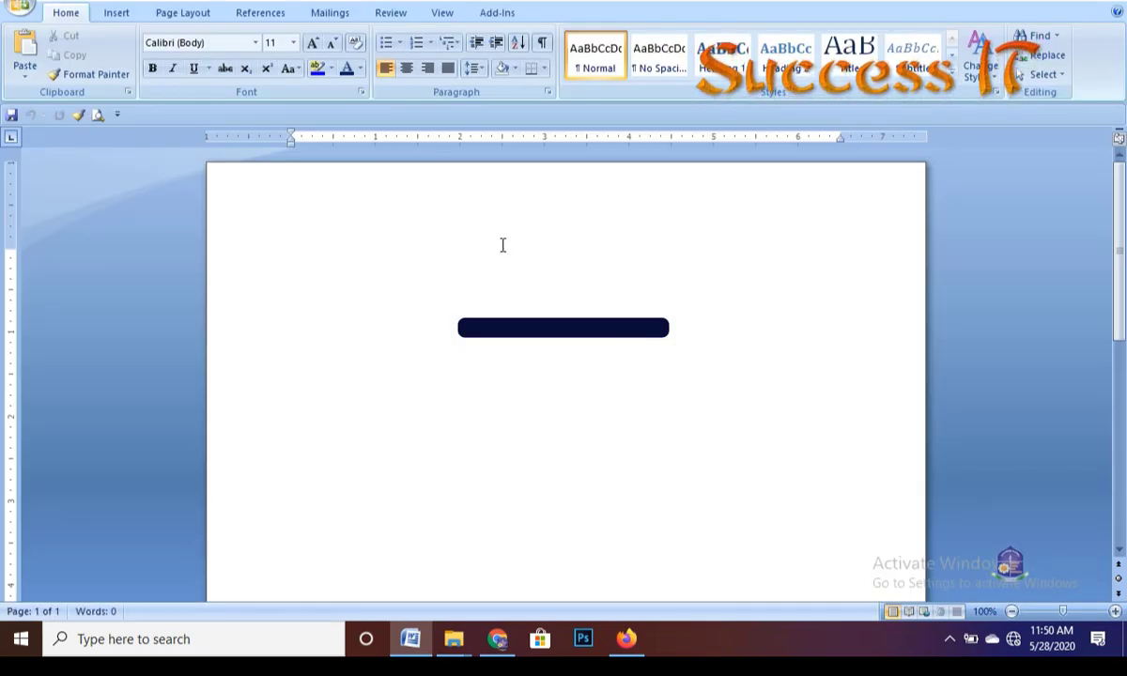
Enter the text "success" in the blank document and enlarge it to 14 pt.
type("s")
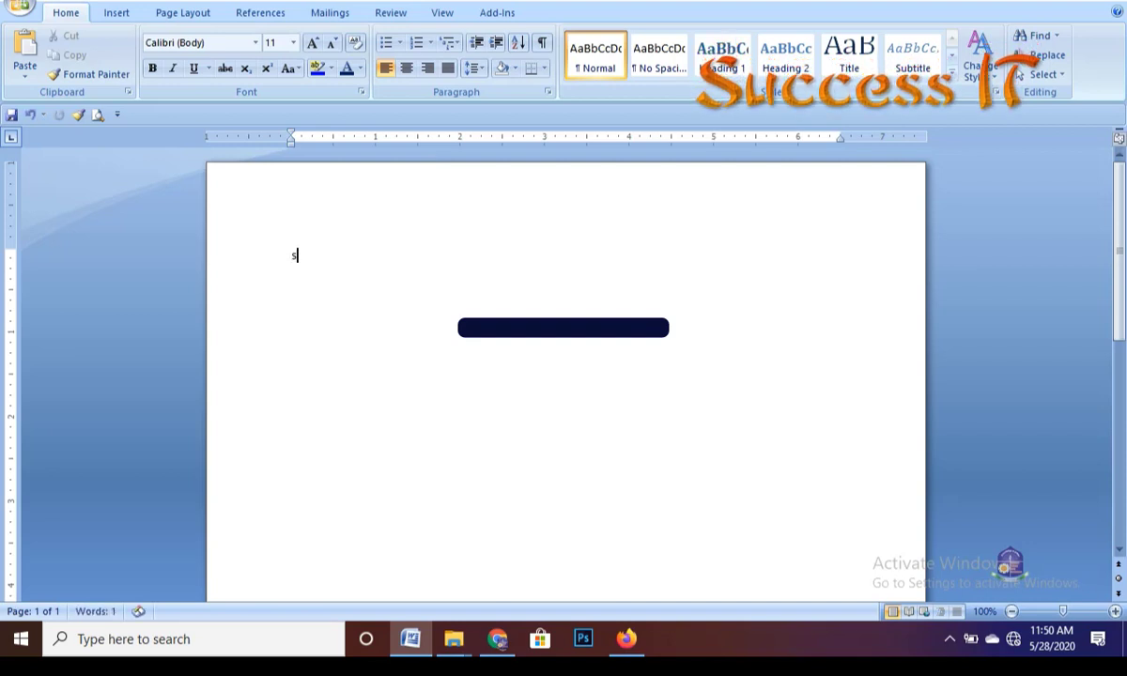
type("uccess")
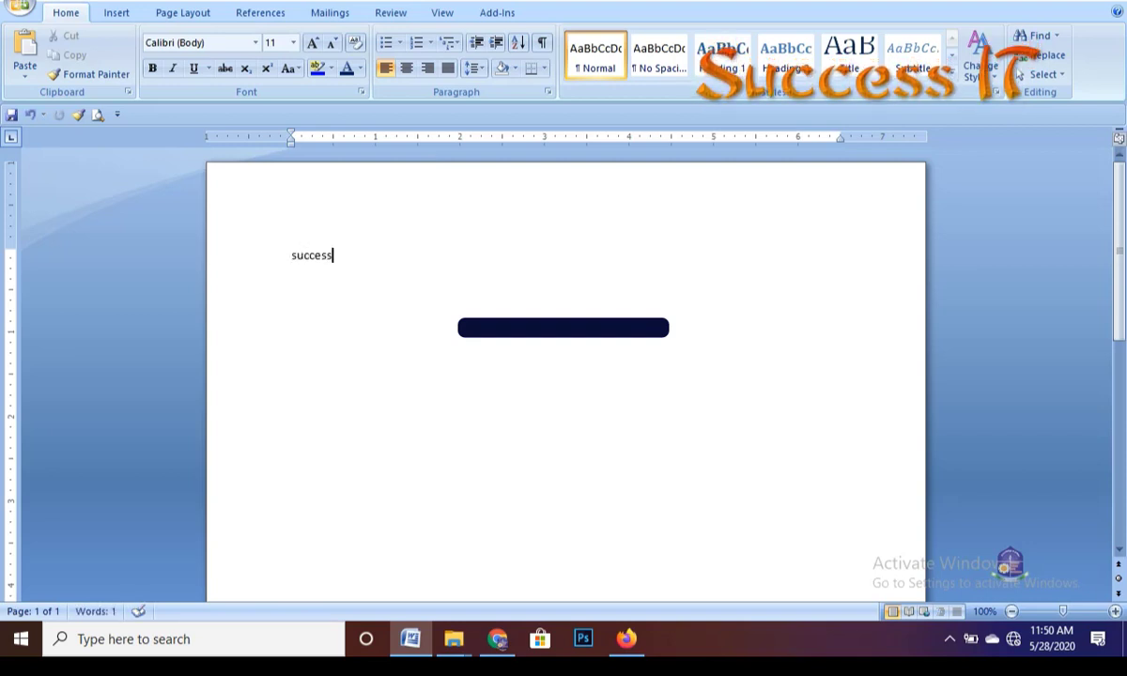
key("ctrl+a")
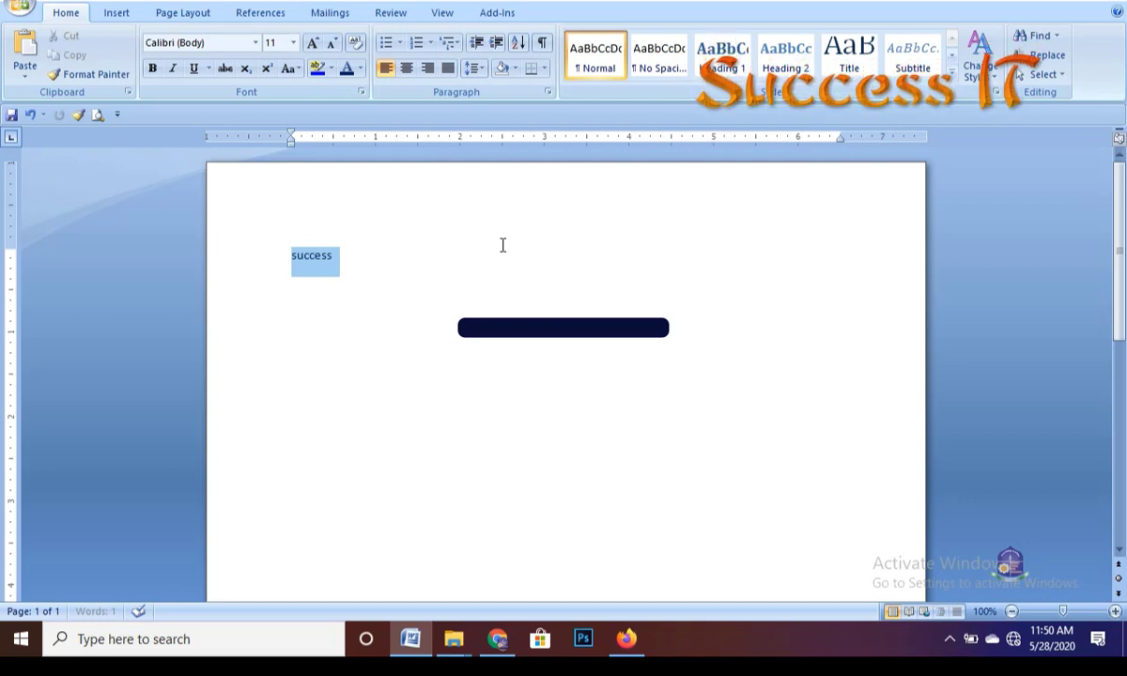
key("ctrl+shift+period")
key("ctrl+shift+period")
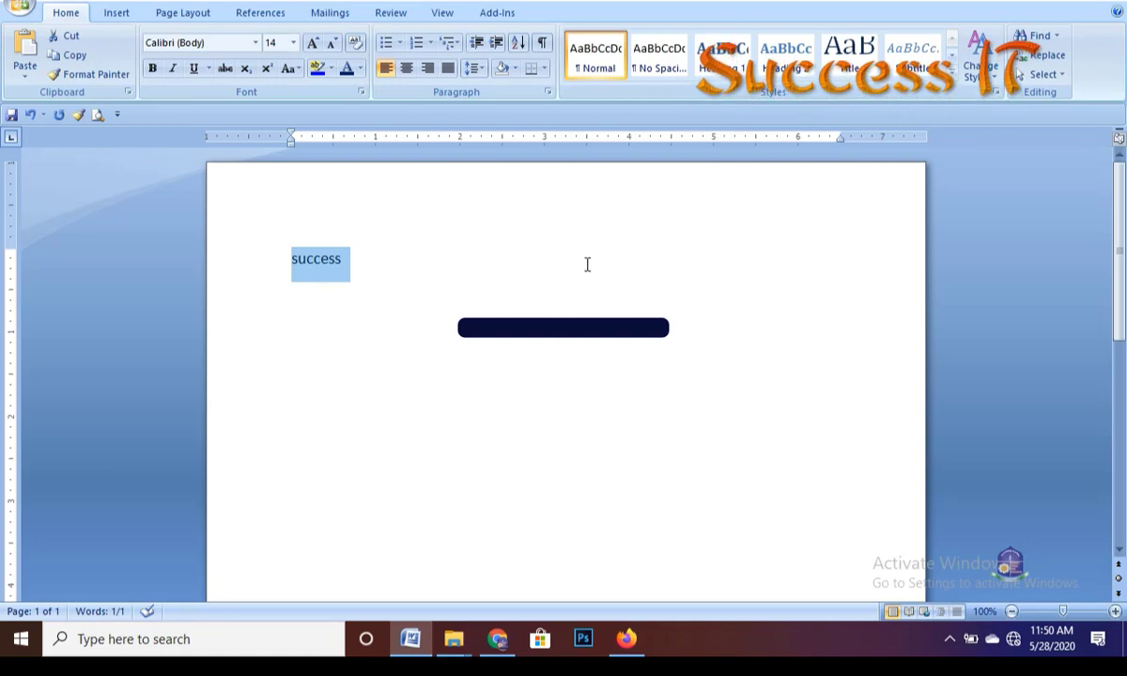
Close the Word document without saving its changes.
left_click(1114, 4)
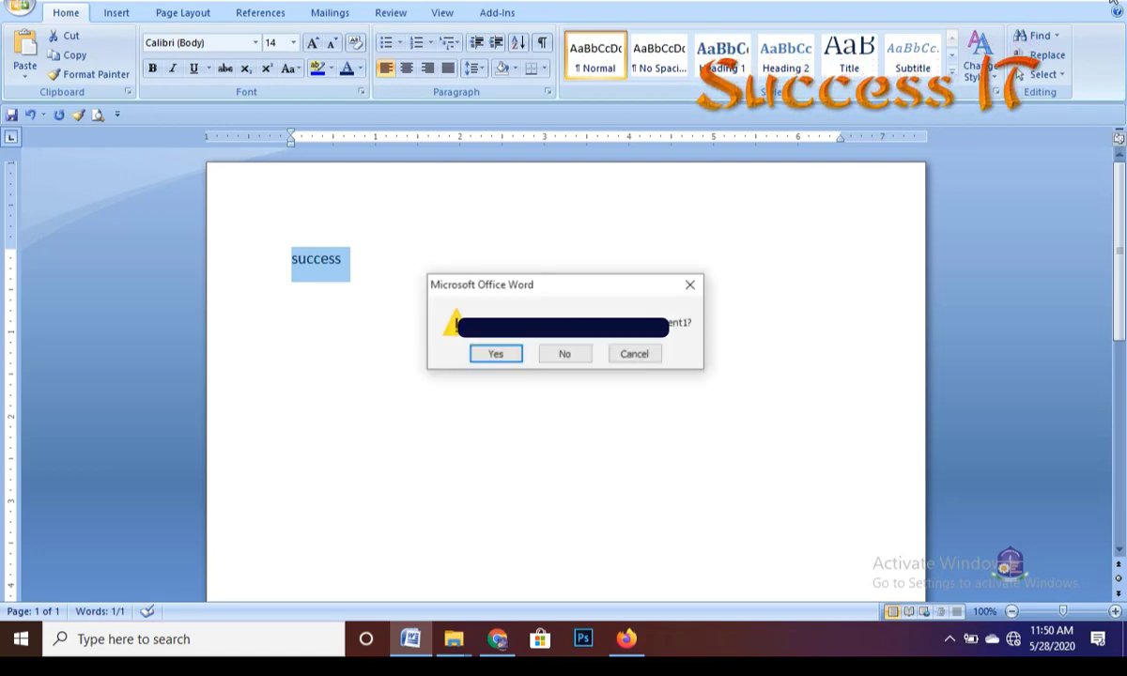
left_click(566, 356)
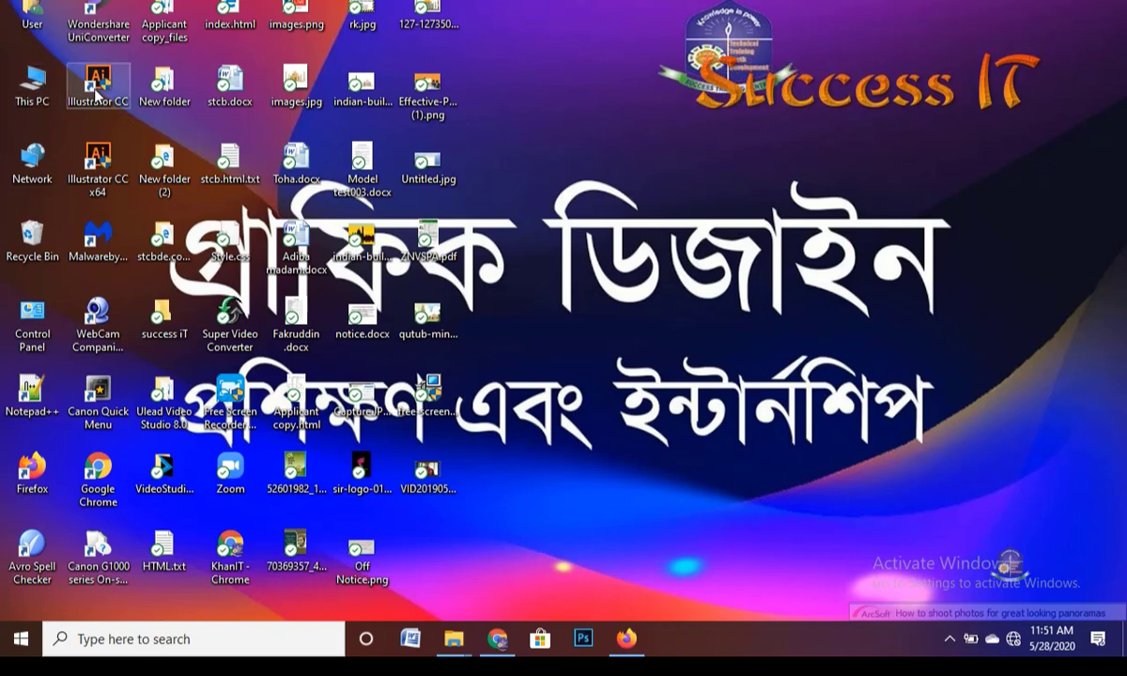
View the system properties of This PC, including edition, processor and memory, and close the window.
right_click(24, 93)
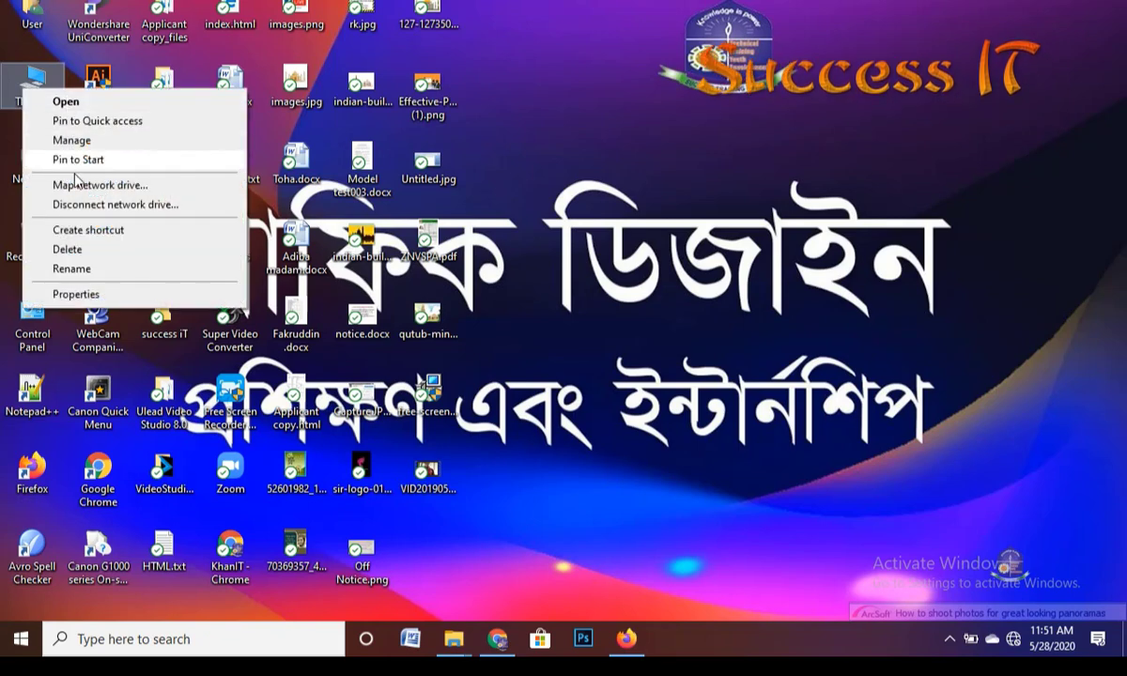
left_click(71, 297)
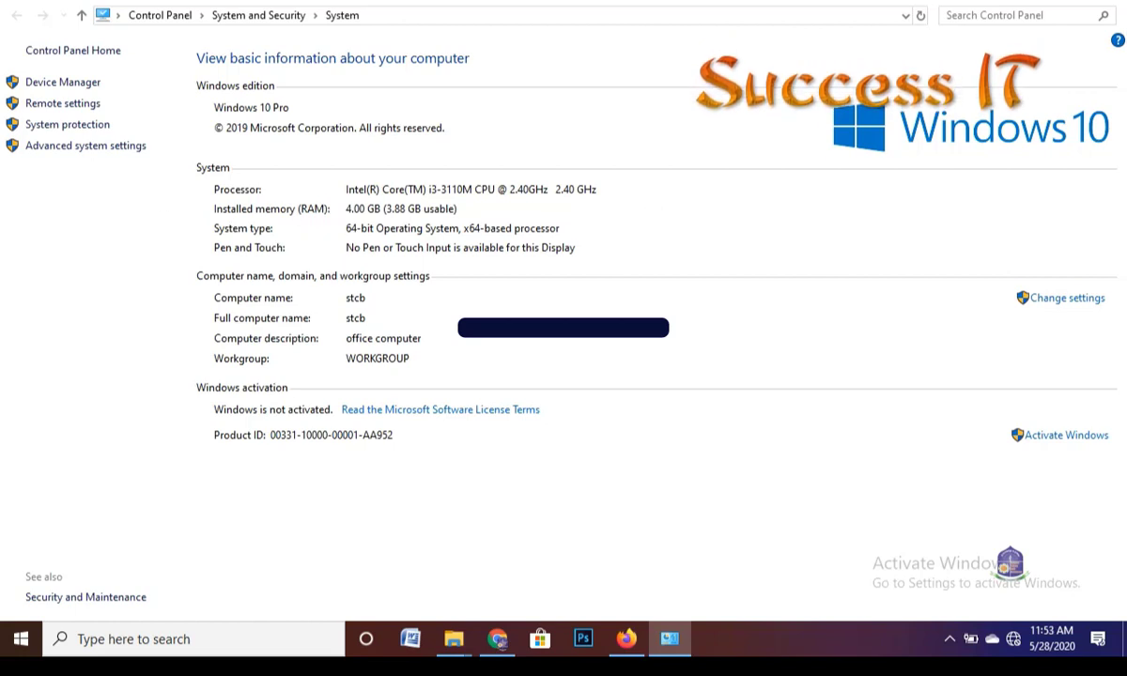
key("alt+F4")
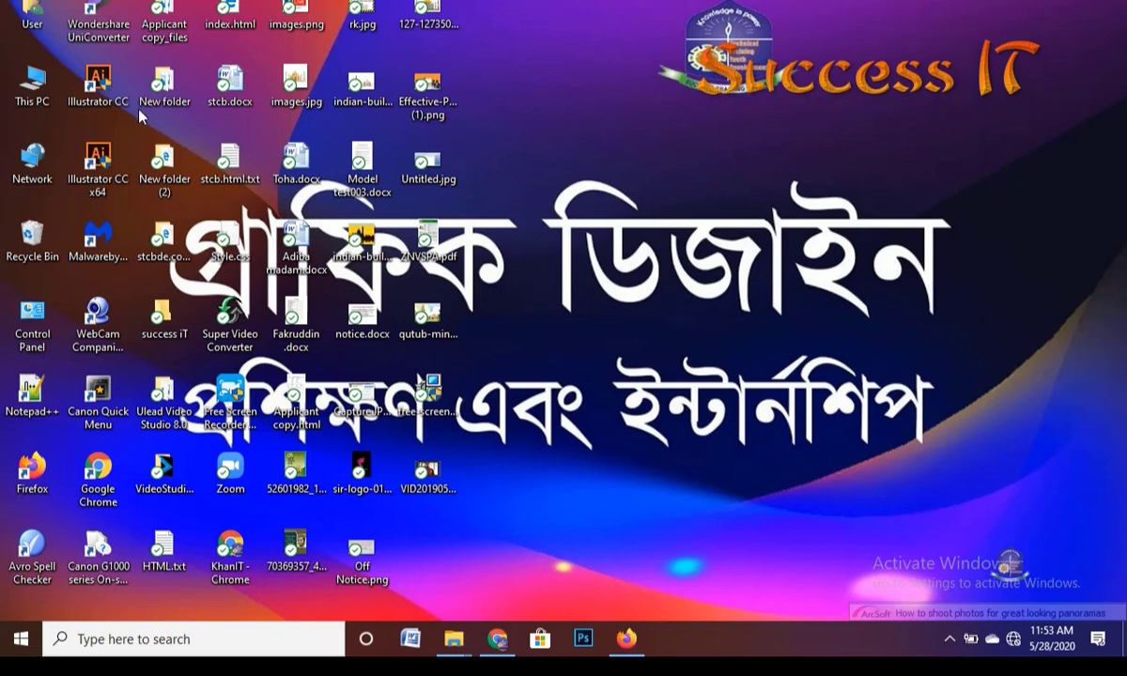
Open Computer Management for This PC and display Disk Management under Storage.
left_click(41, 92)
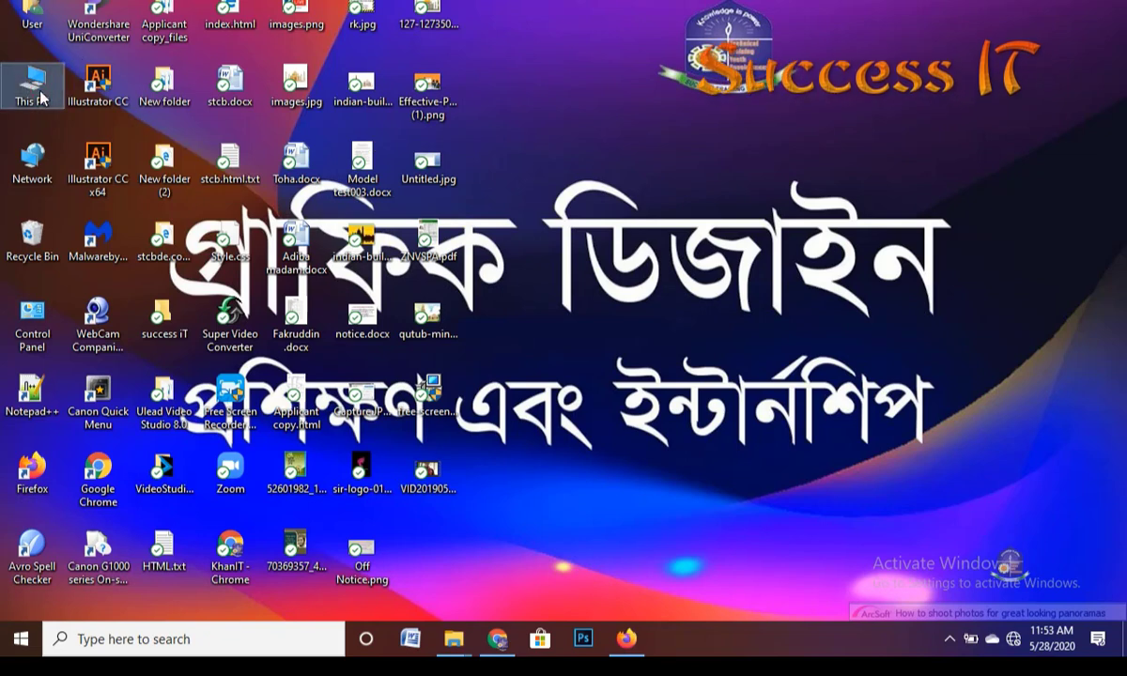
right_click(41, 92)
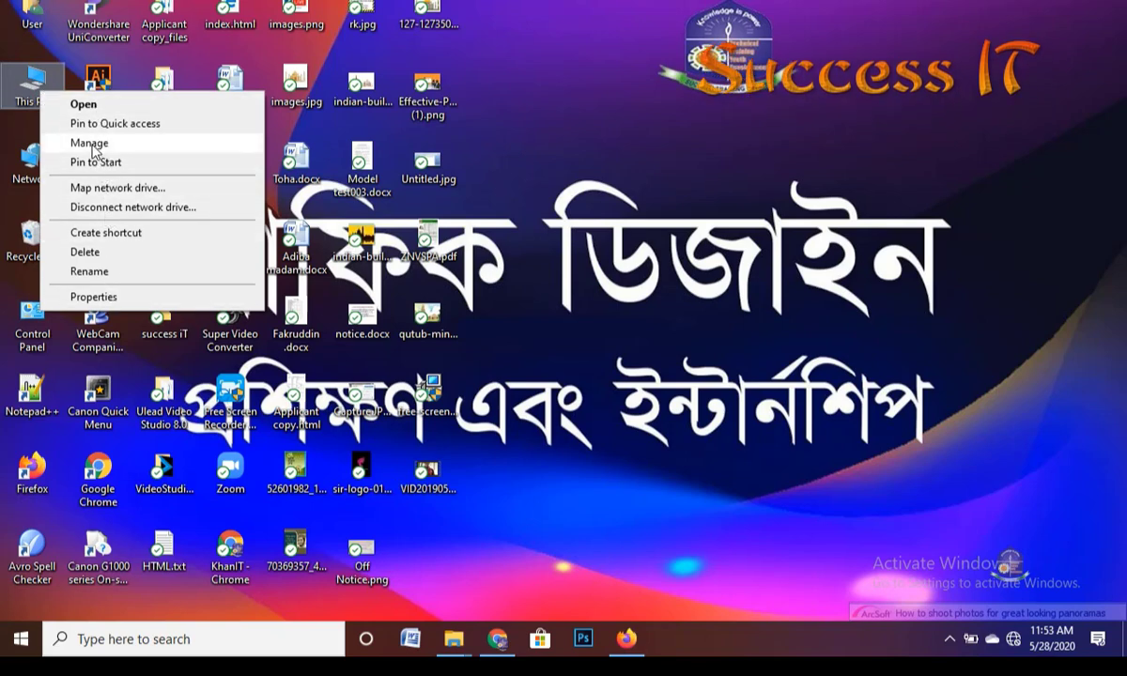
left_click(92, 145)
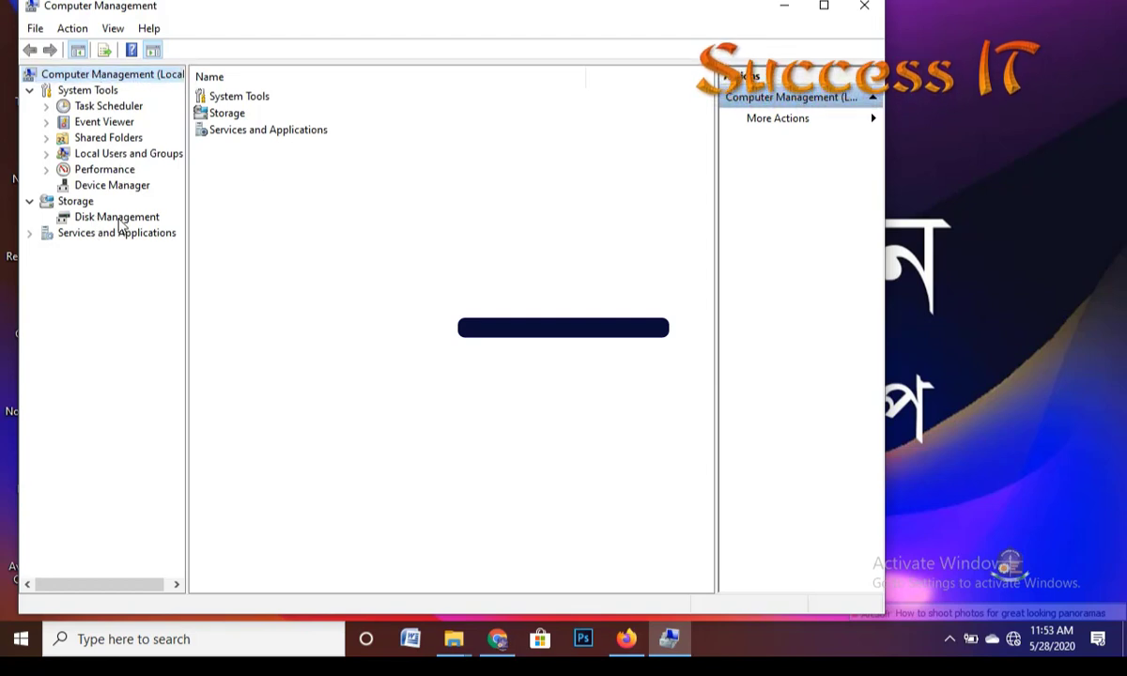
left_click(118, 218)
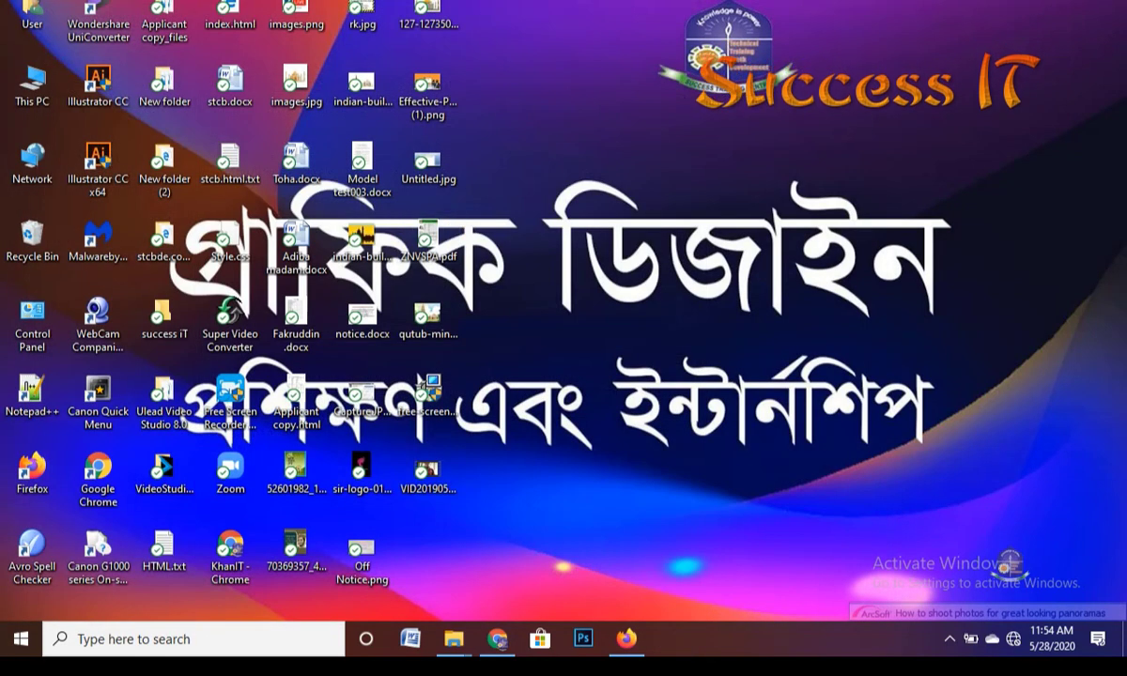
Delete the This PC icon from the desktop.
right_click(21, 89)
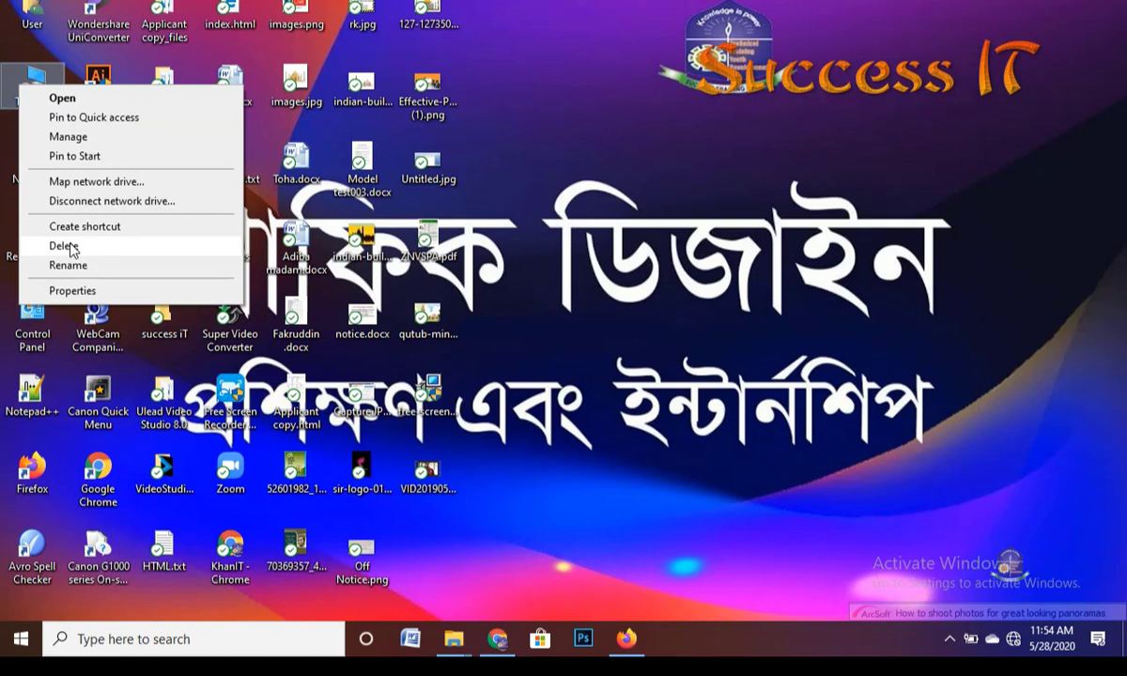
left_click(71, 248)
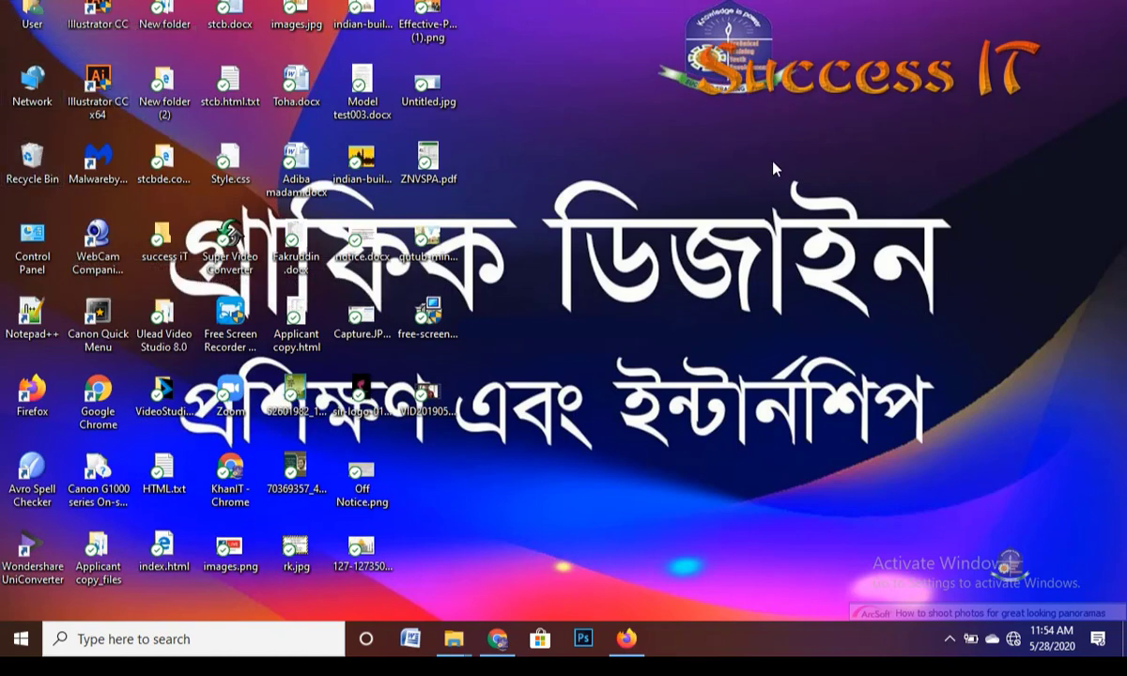
Hide all desktop icons and show them again.
right_click(593, 142)
mouse_move(644, 155)
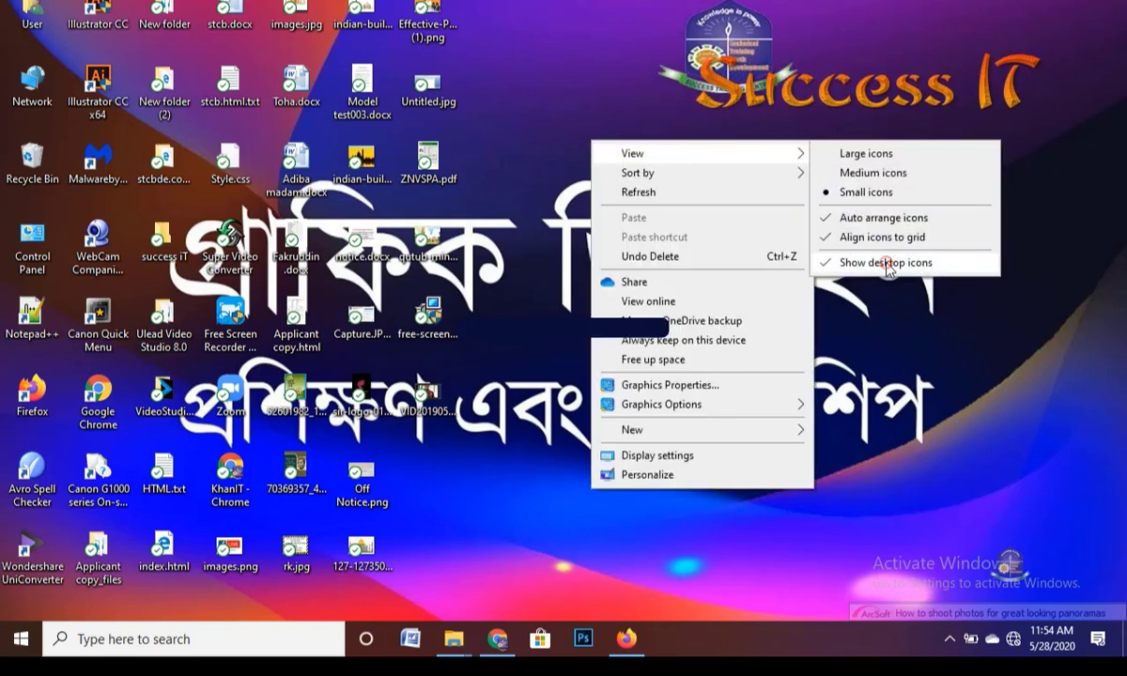
left_click(888, 265)
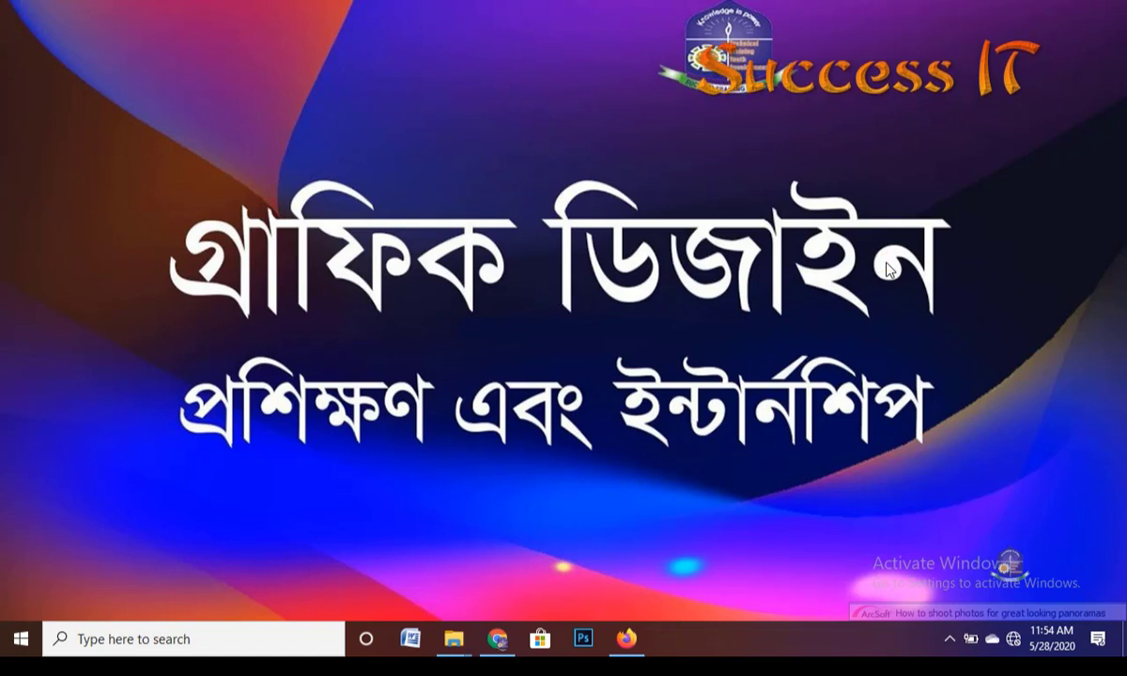
right_click(585, 143)
mouse_move(654, 156)
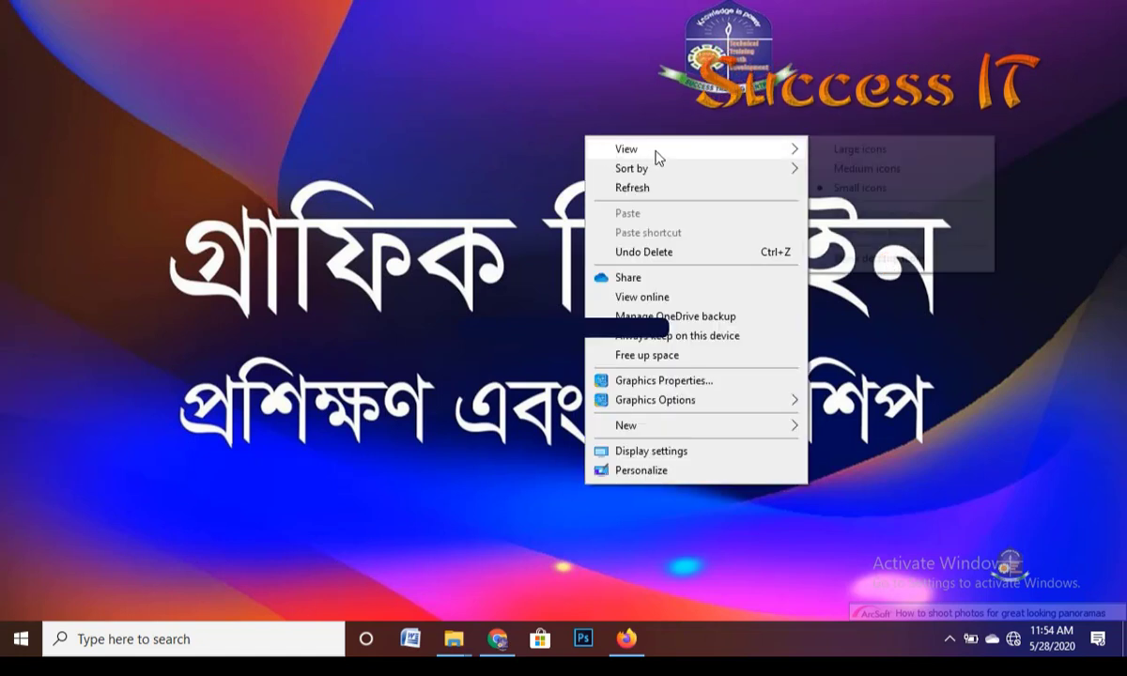
left_click(876, 258)
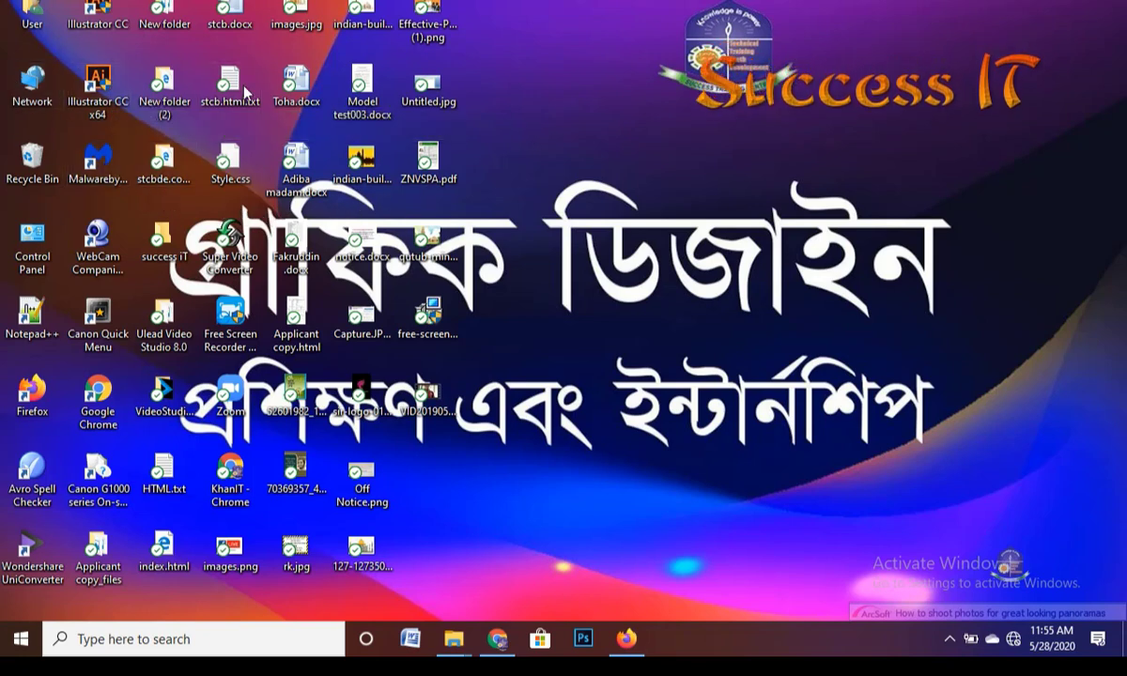
Refresh the desktop twice.
right_click(585, 71)
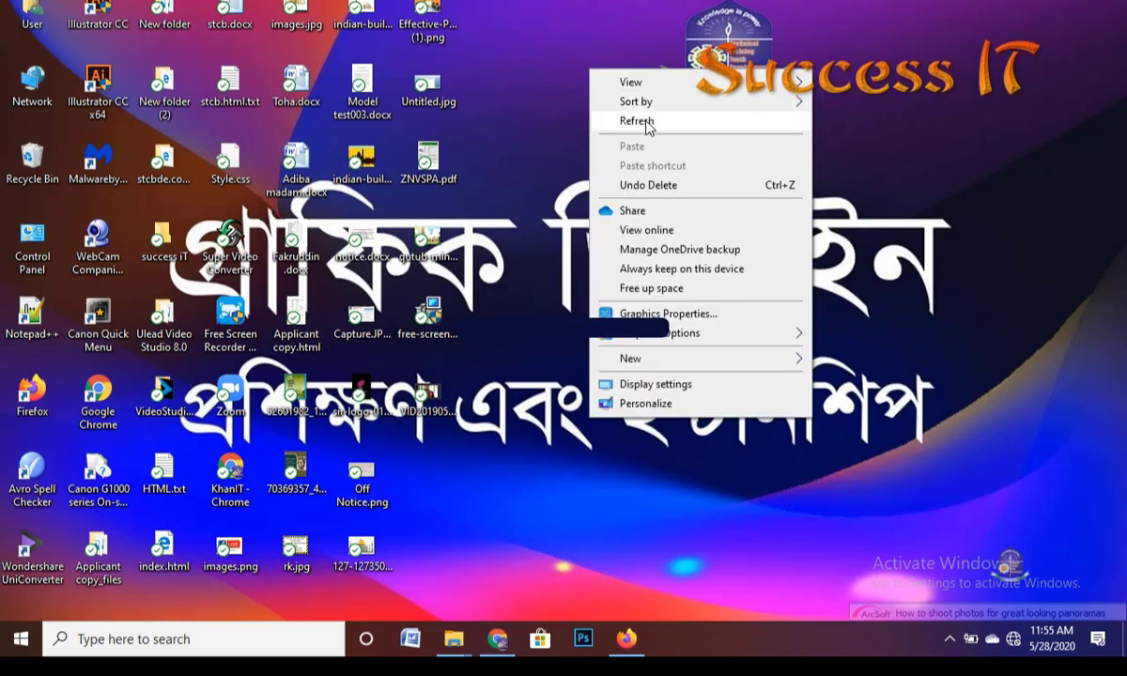
left_click(647, 126)
right_click(576, 41)
left_click(627, 90)
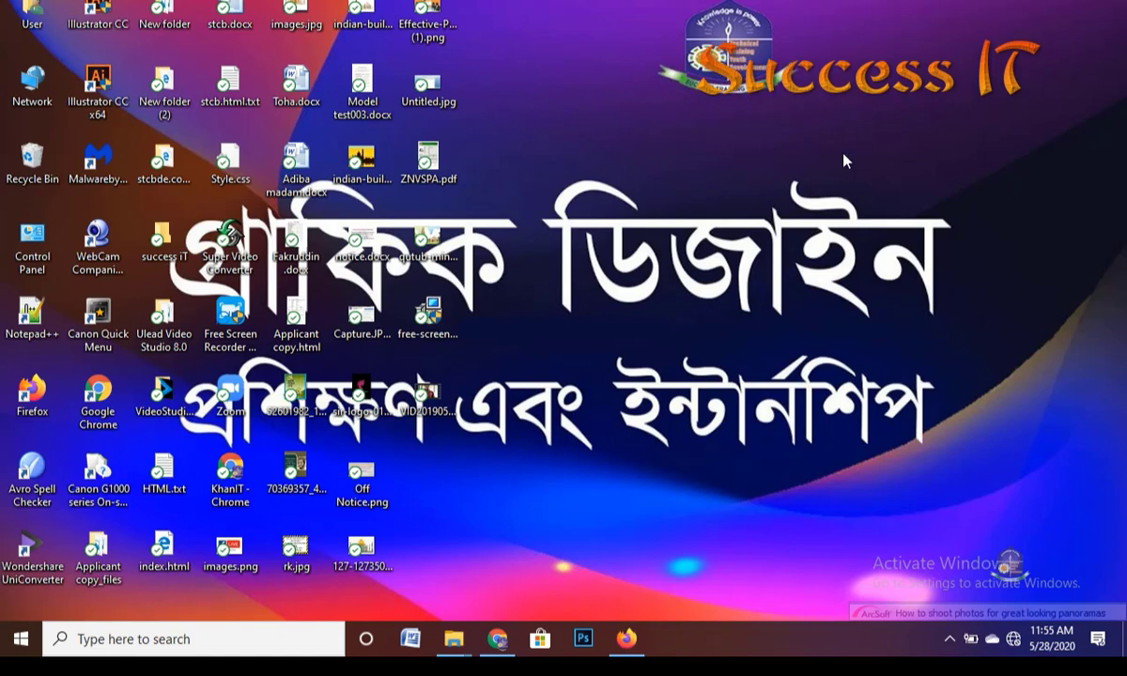
Restore the Computer icon to the desktop through the desktop icon settings under Themes, apply it, and close the settings.
right_click(797, 163)
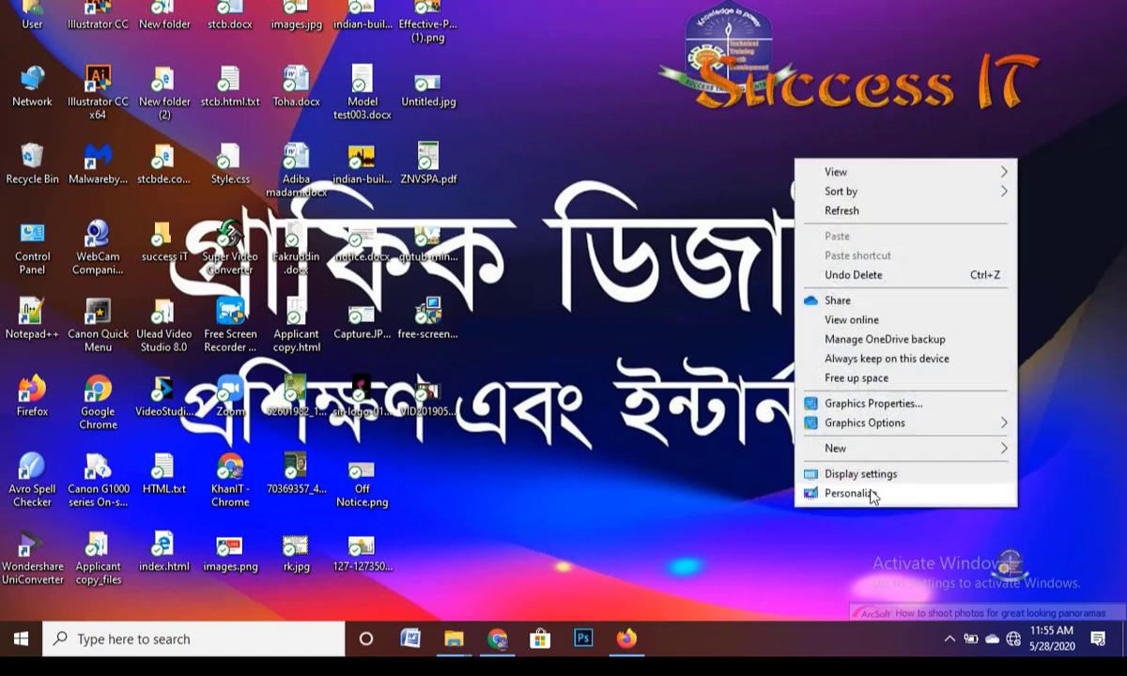
left_click(851, 496)
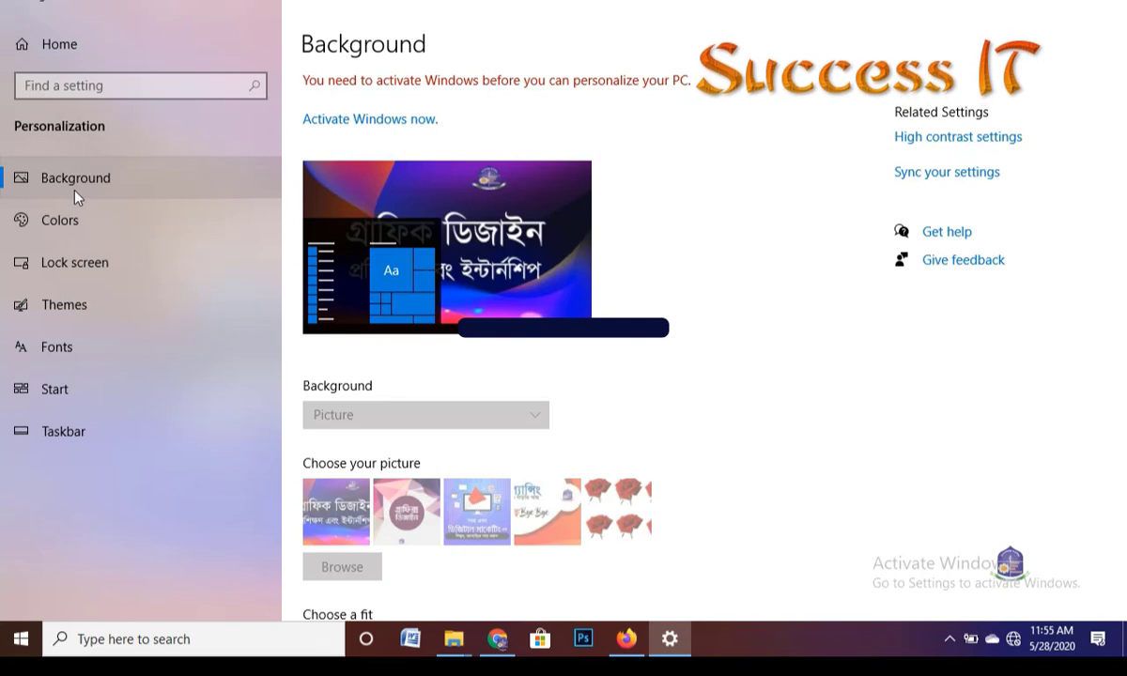
left_click(83, 307)
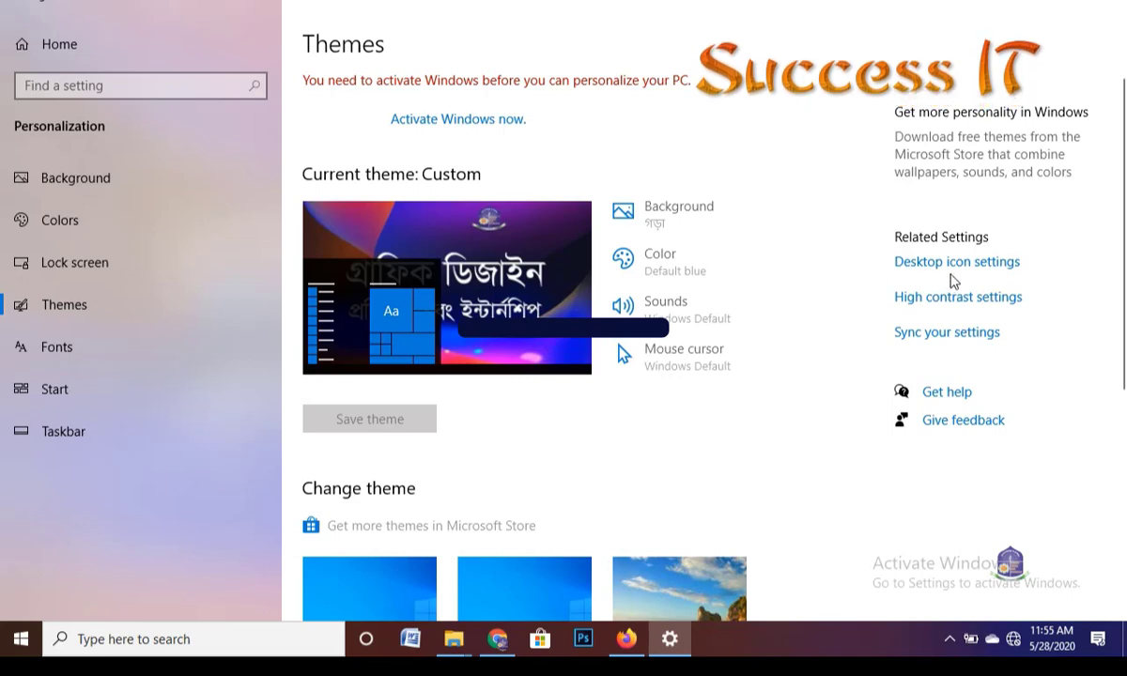
left_click(975, 265)
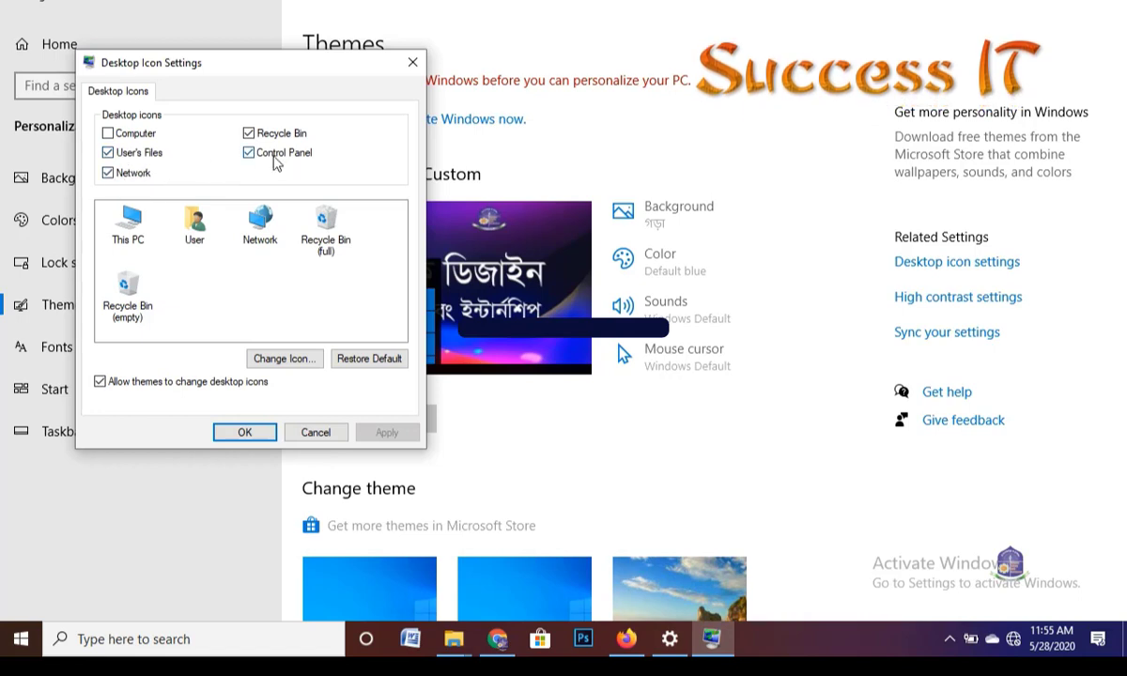
left_click(128, 138)
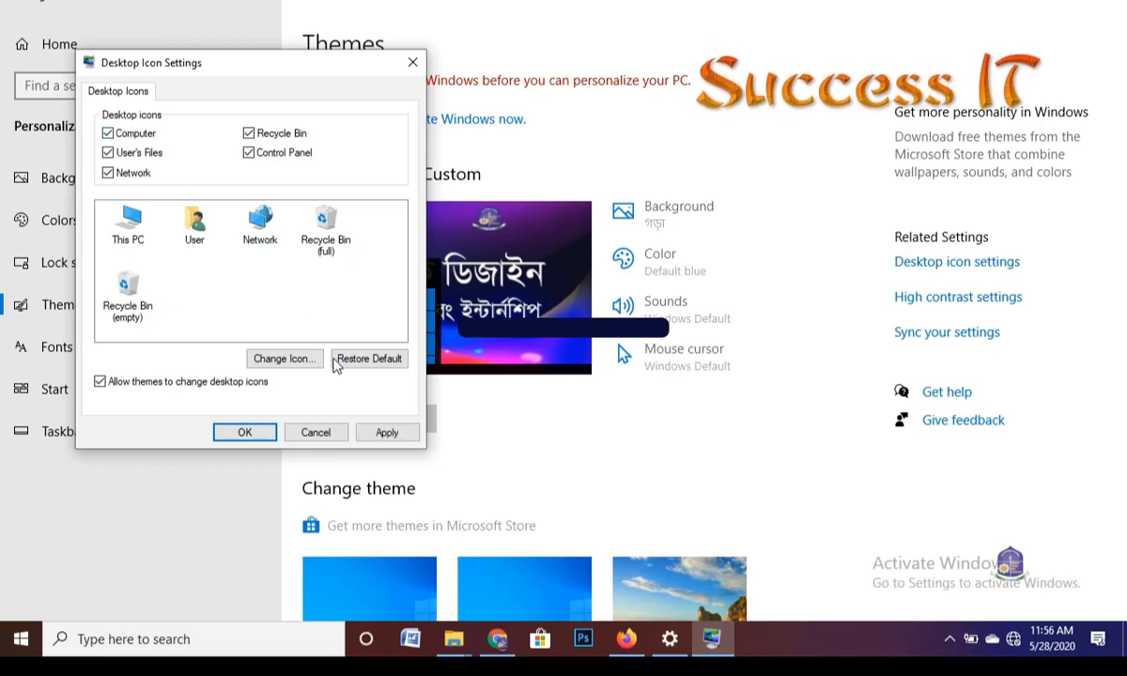
left_click(400, 435)
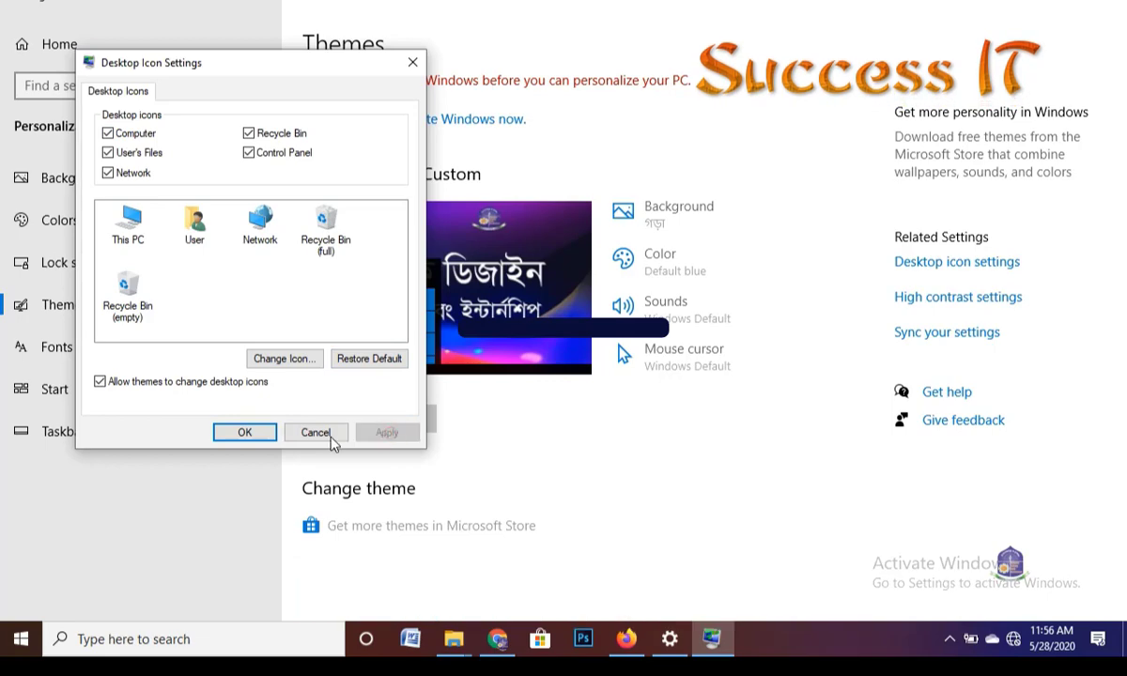
left_click(244, 433)
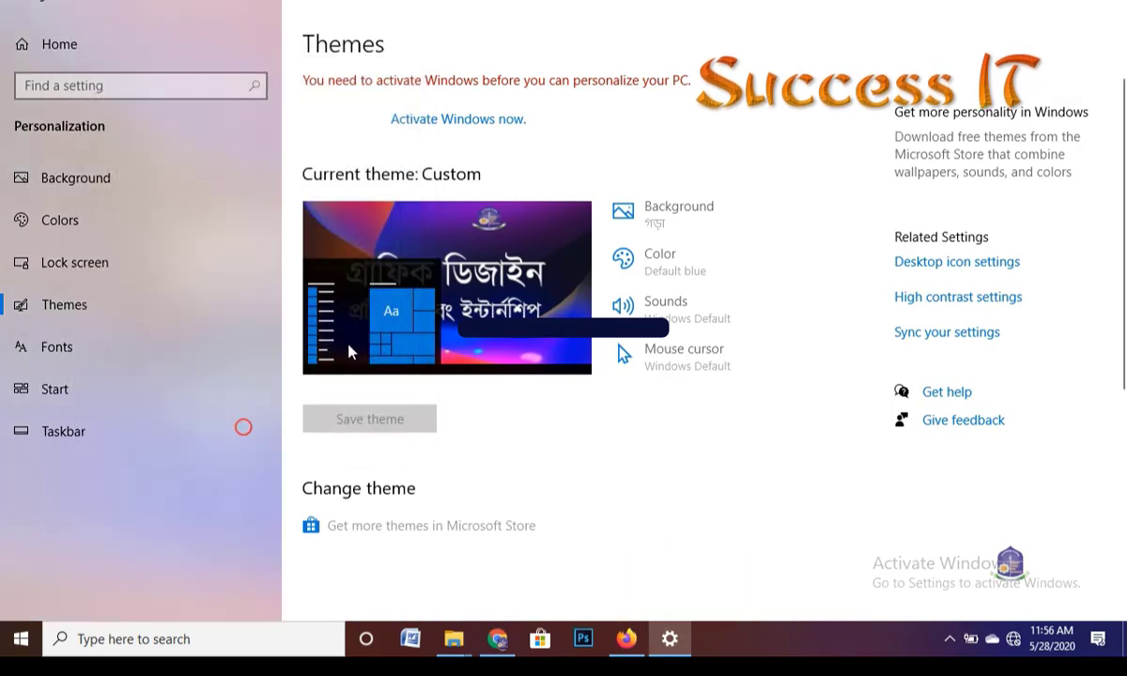
left_click(1113, 3)
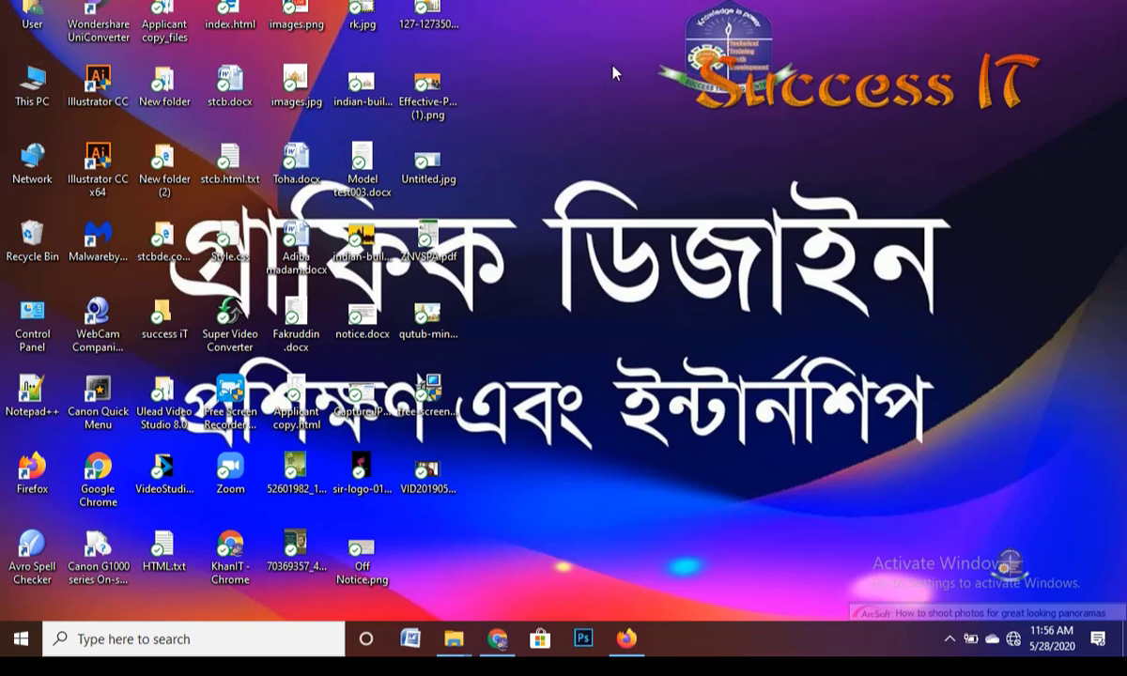
Refresh the desktop twice after restoring the This PC icon.
right_click(575, 67)
left_click(602, 113)
right_click(592, 26)
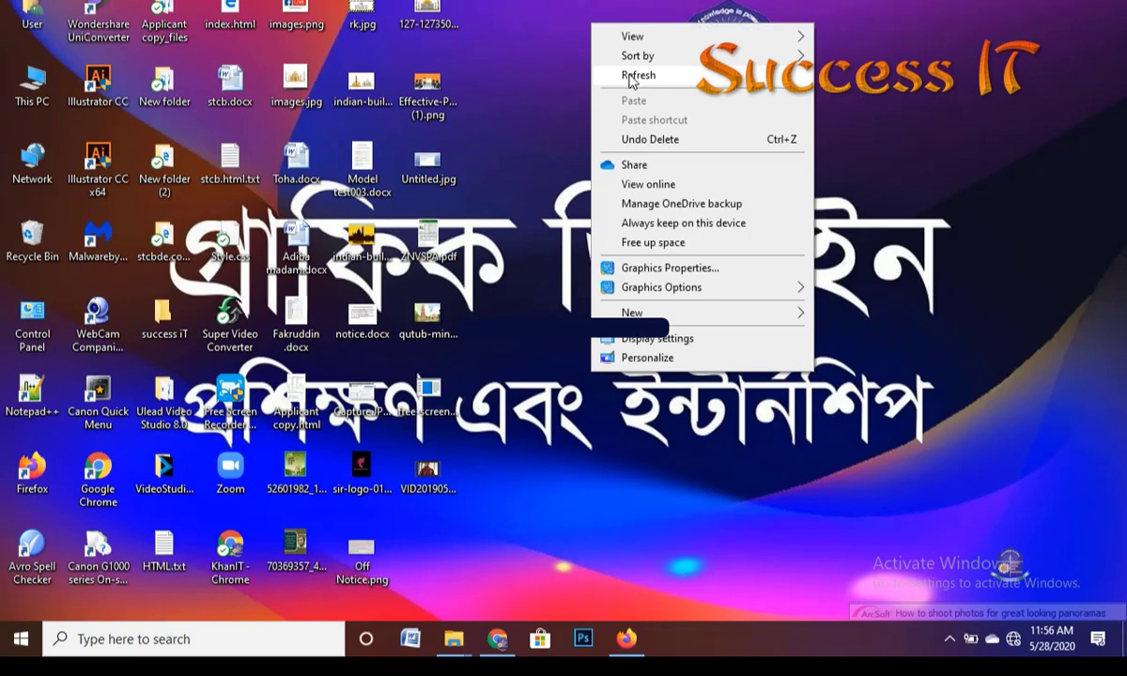
left_click(634, 76)
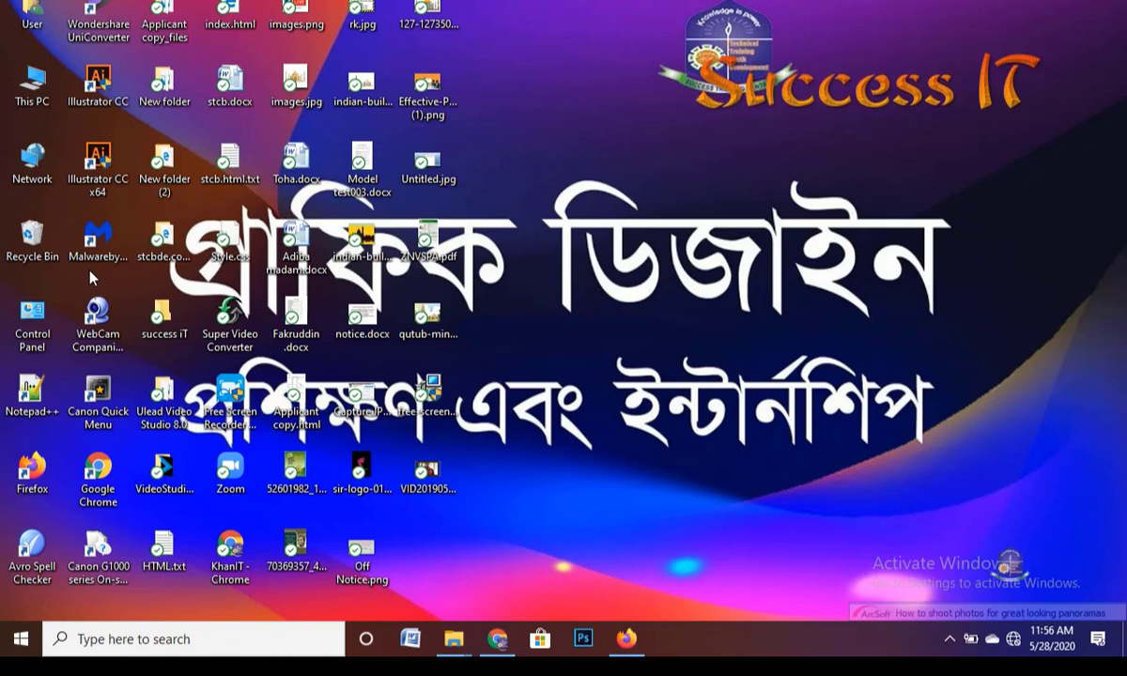
Delete the Control Panel icon from the desktop and open Control Panel by searching Windows for "con".
right_click(19, 333)
left_click(76, 388)
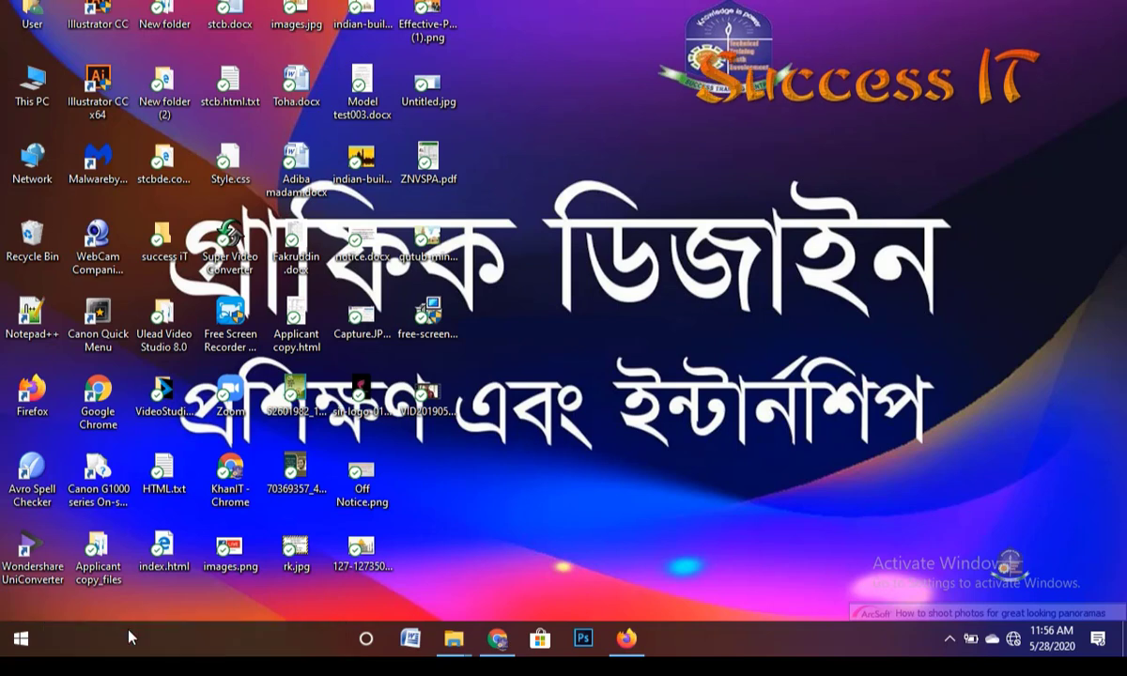
key("super")
type("con")
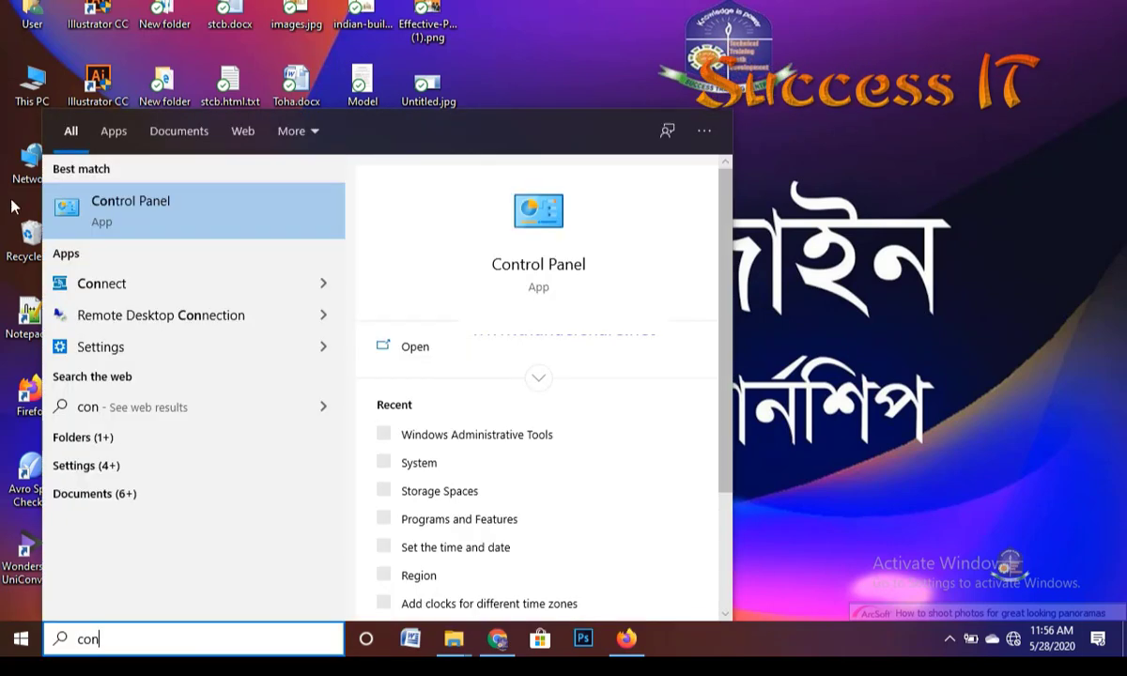
left_click(141, 208)
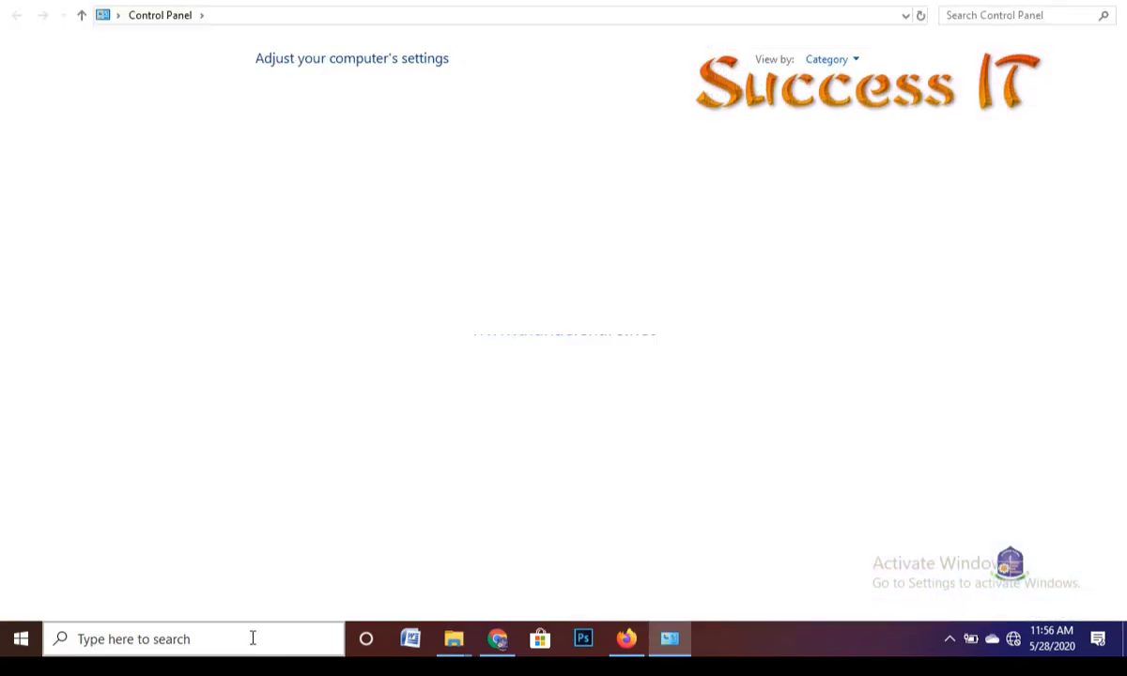
View the computer's basic information on the System page under System and Security, and return to System and Security.
left_click(369, 105)
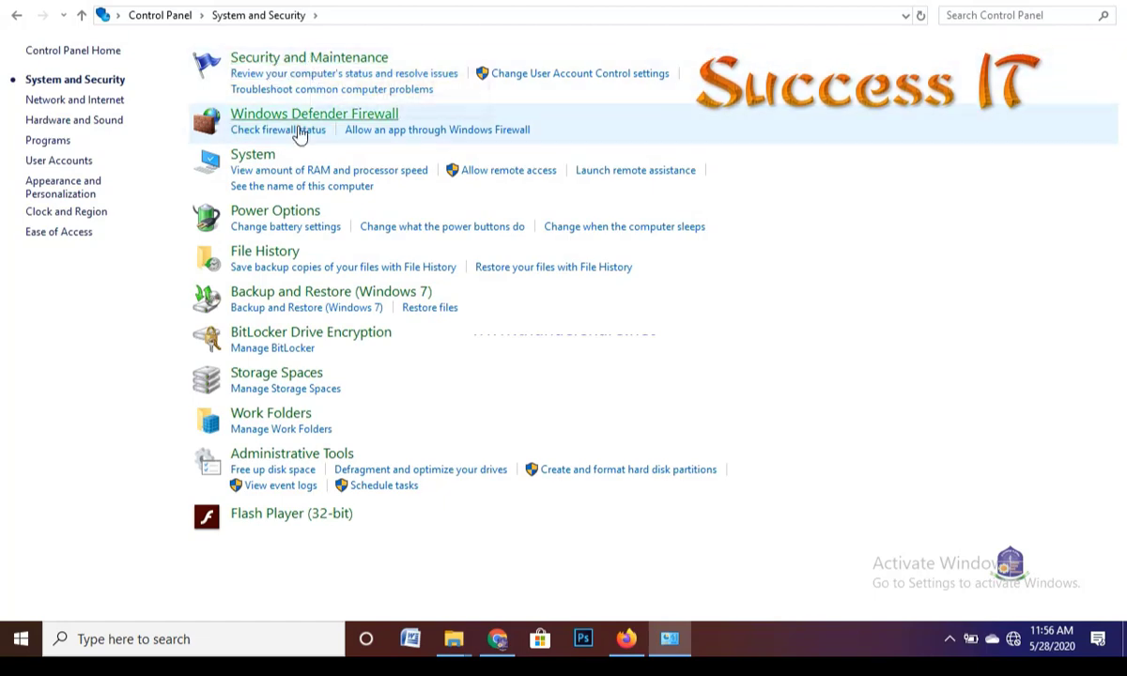
left_click(252, 157)
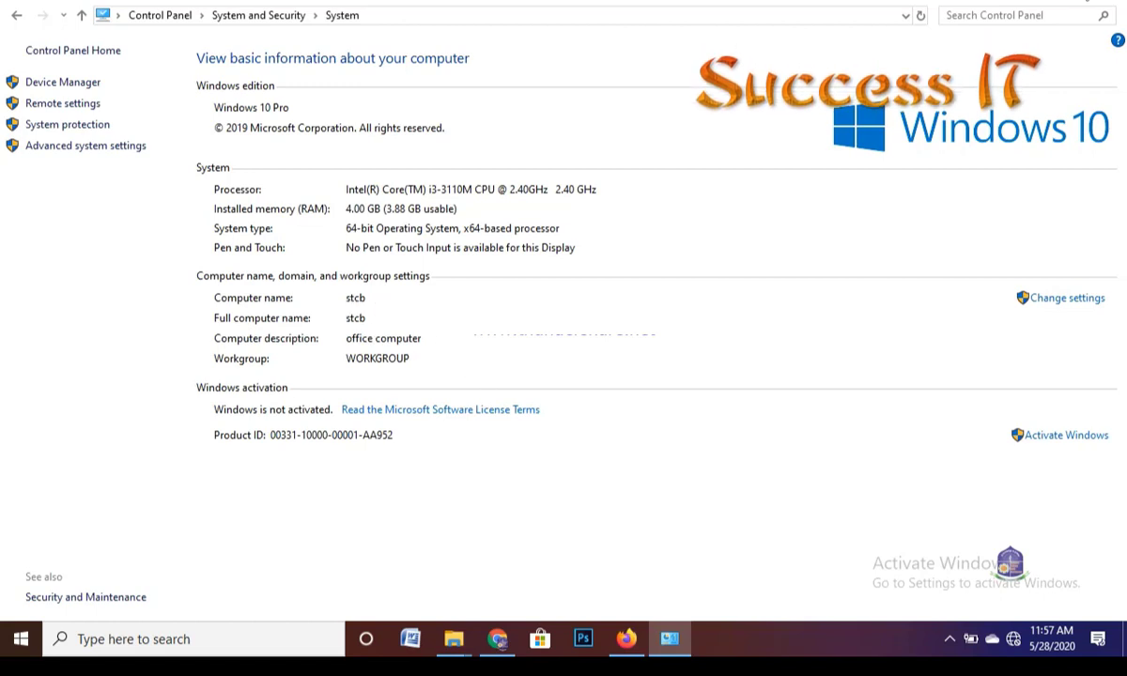
left_click(15, 15)
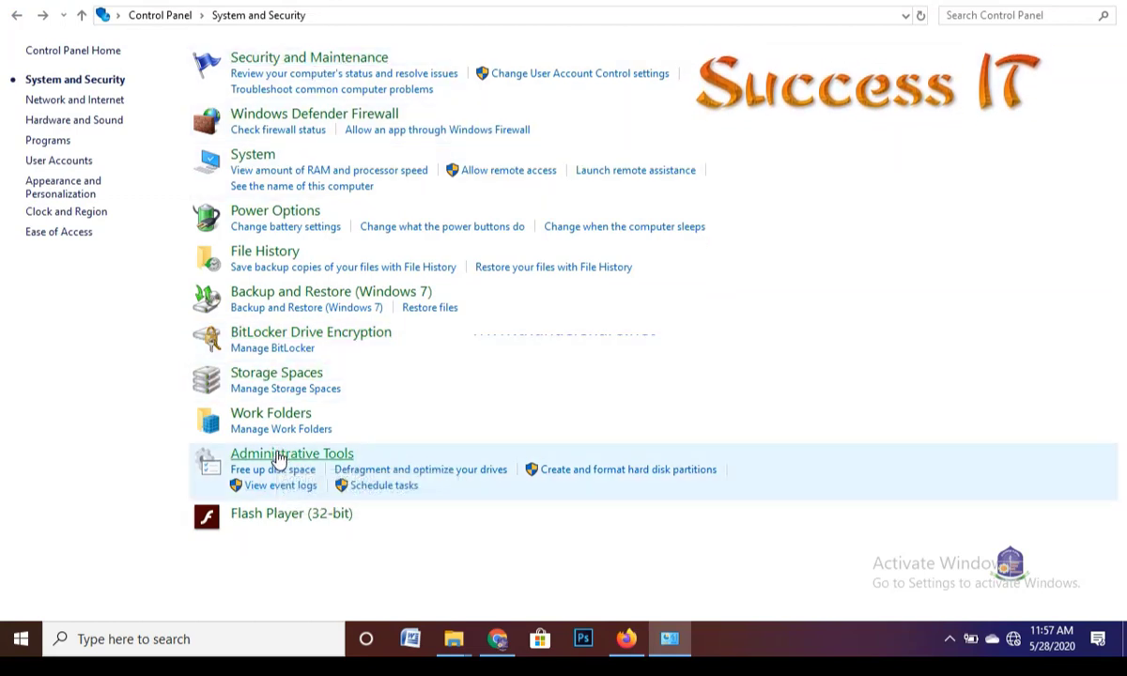
Open Computer Management from Administrative Tools and view the disk partitions in Disk Management.
left_click(280, 455)
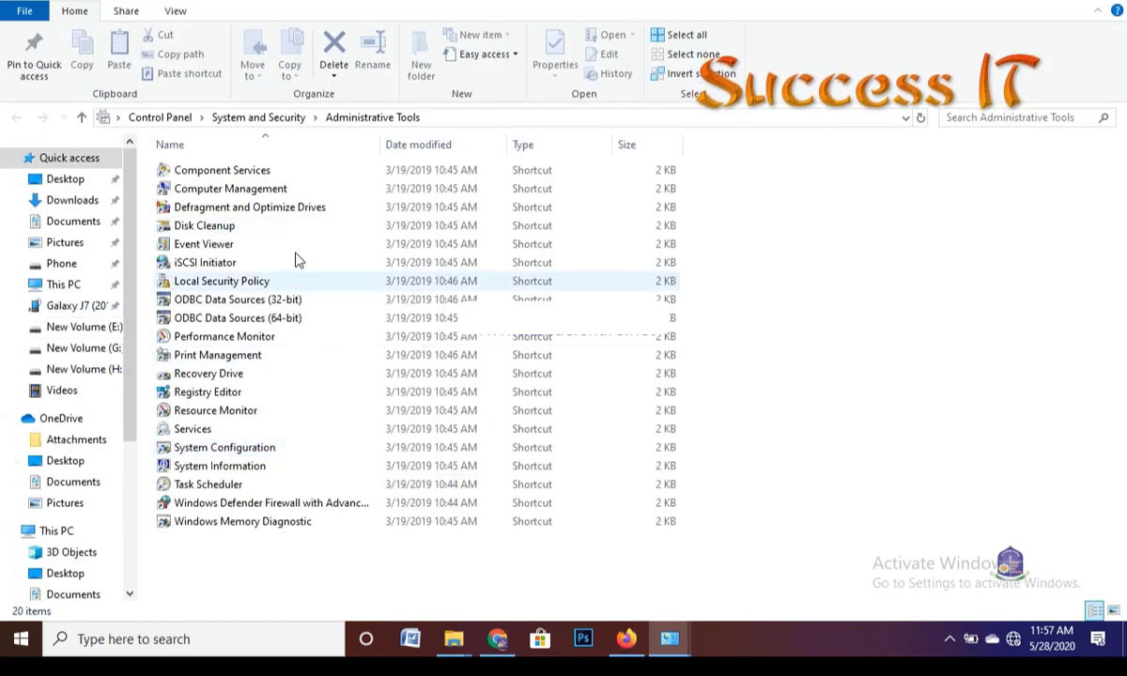
left_click(232, 191)
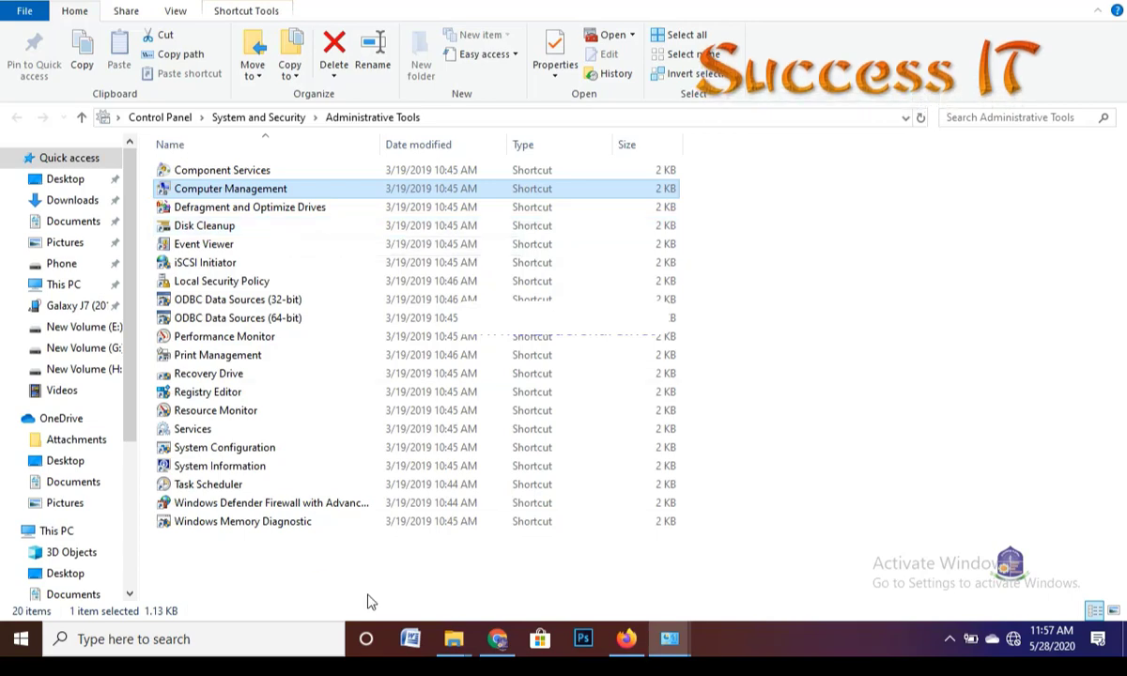
key("Return")
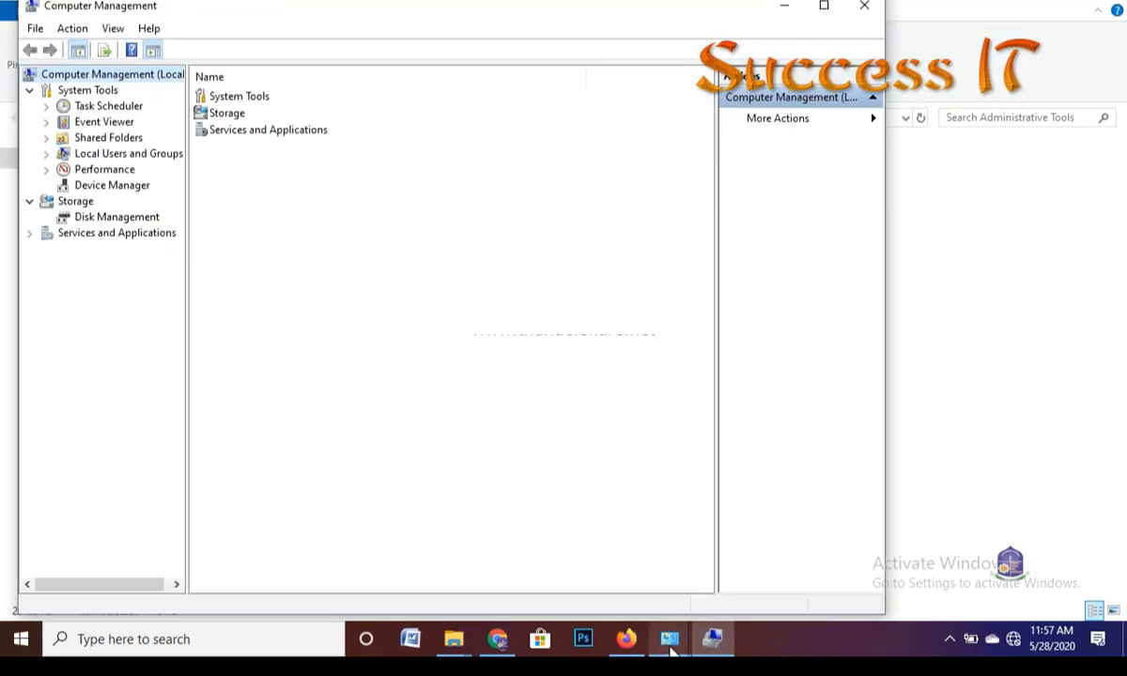
left_click(113, 217)
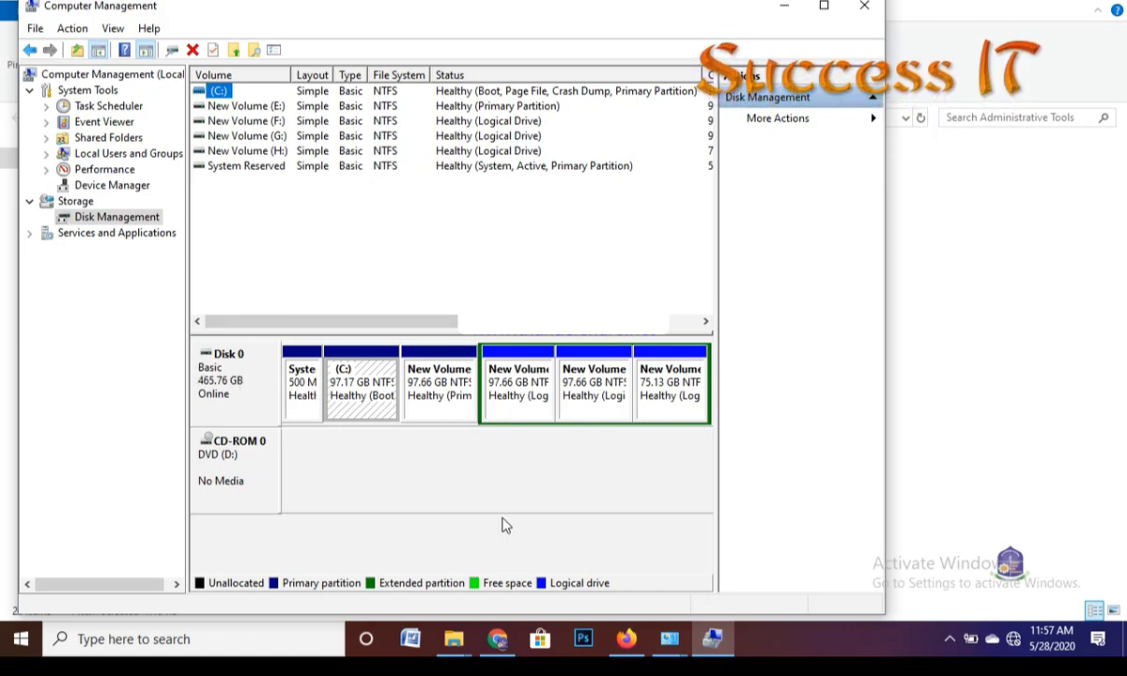
left_click(372, 415)
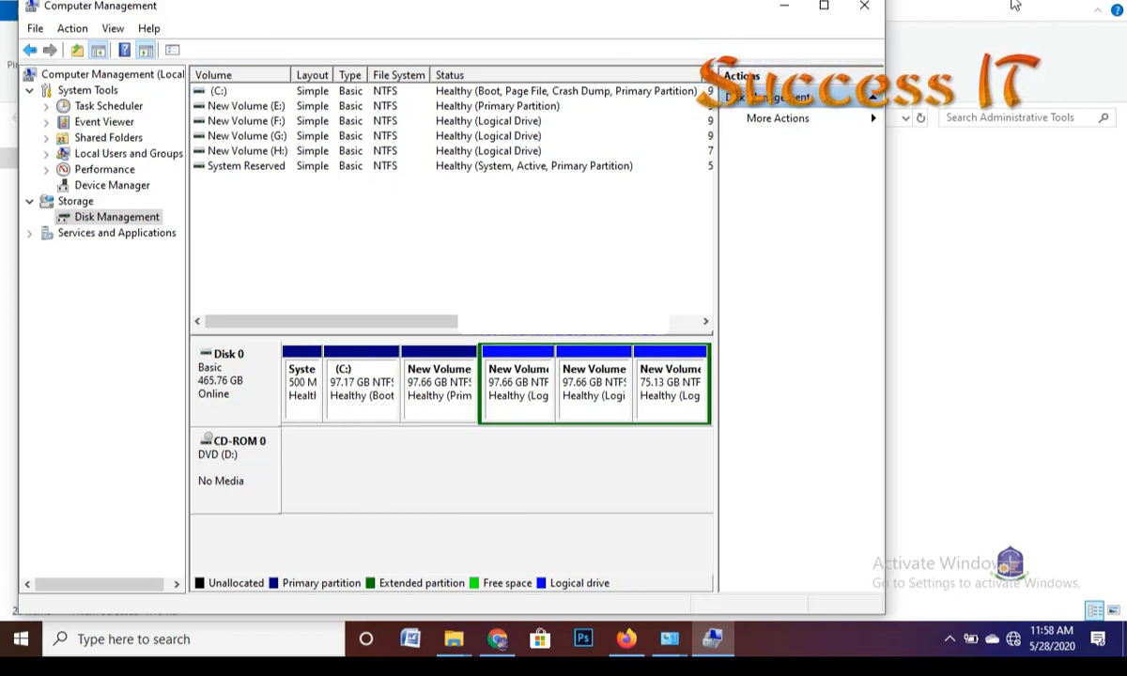
Close Computer Management and Administrative Tools, view the Control Panel home categories, and close Control Panel.
left_click(864, 8)
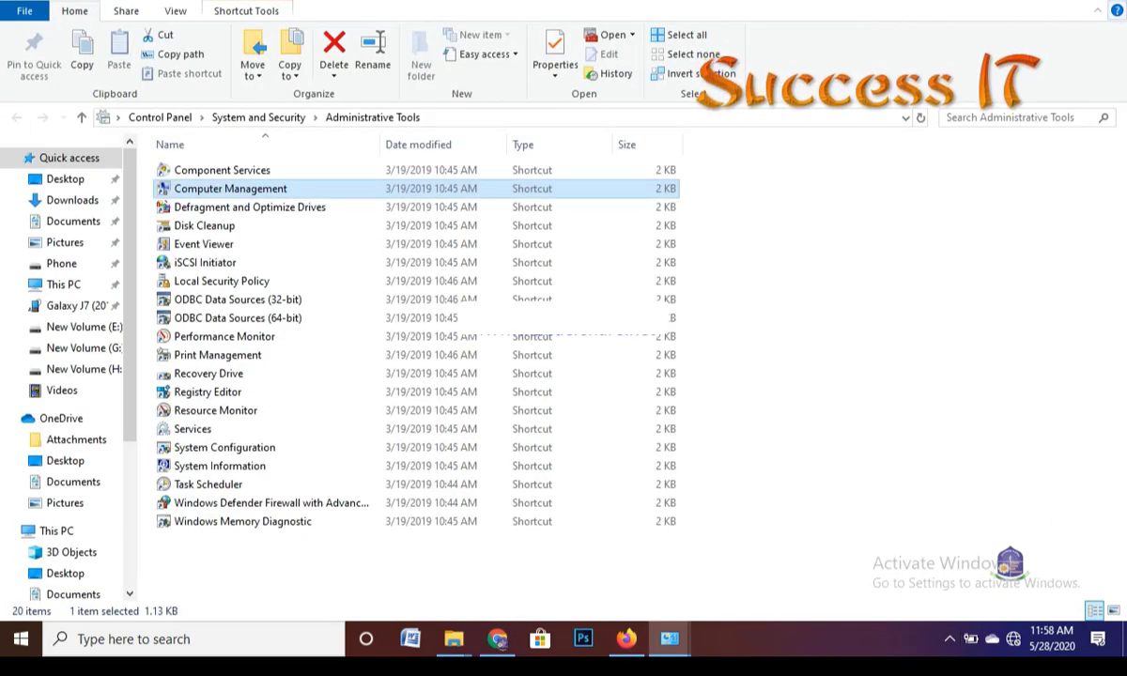
left_click(1111, 6)
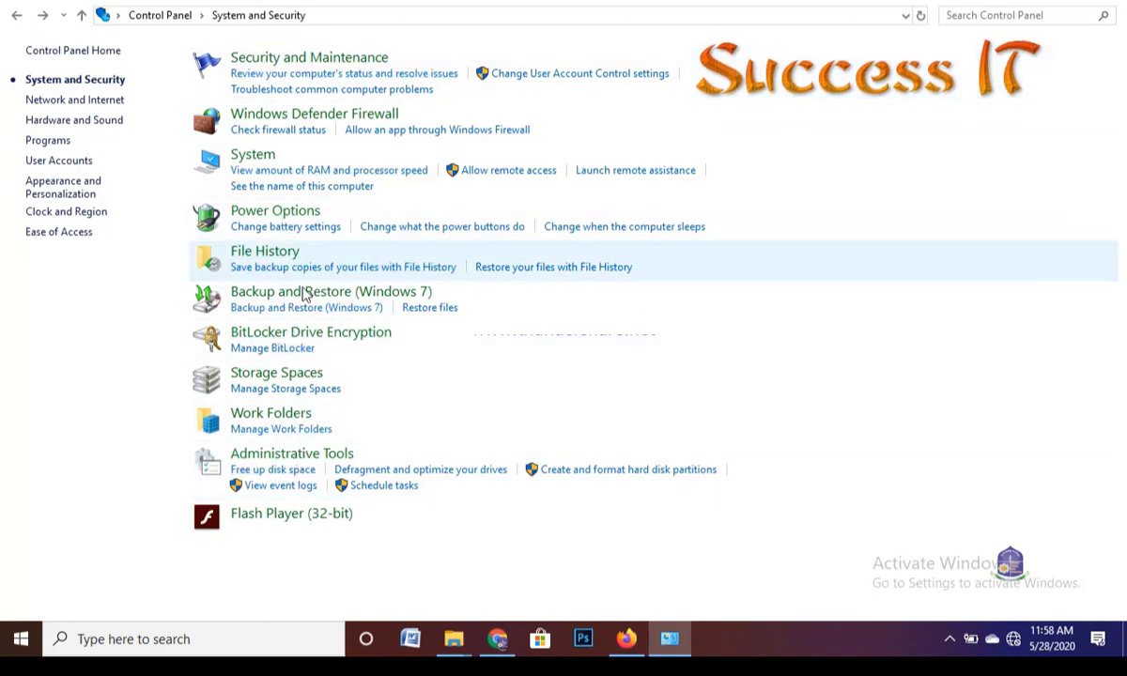
left_click(18, 16)
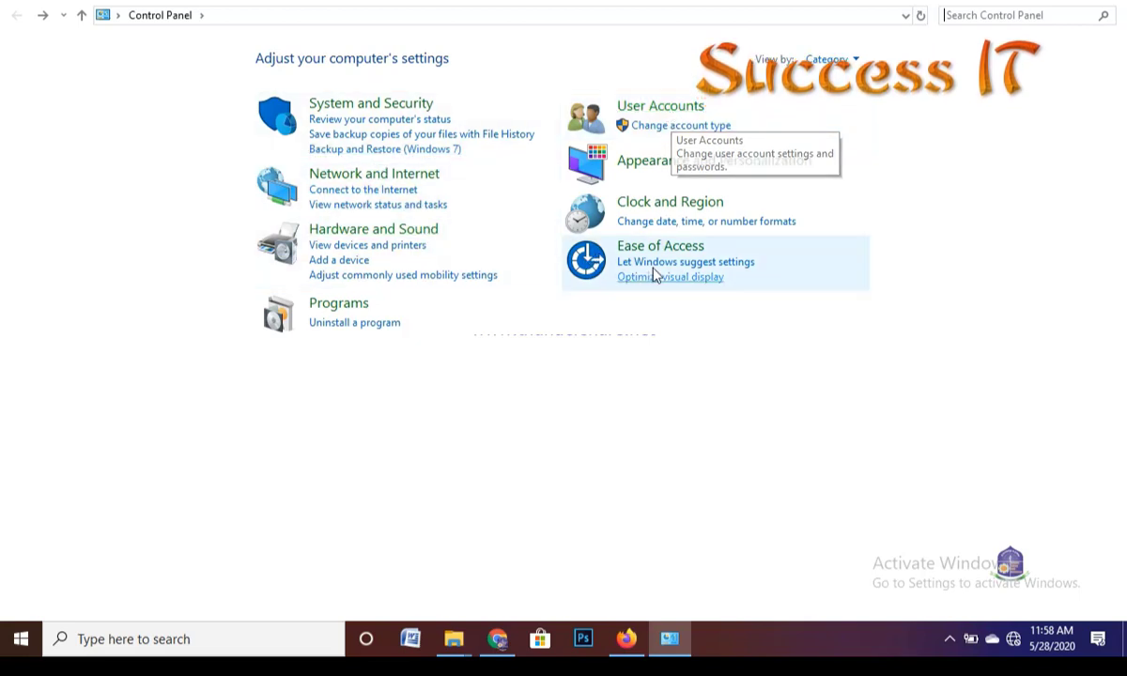
left_click(1112, 5)
Refresh the desktop two times with all windows closed.
right_click(739, 137)
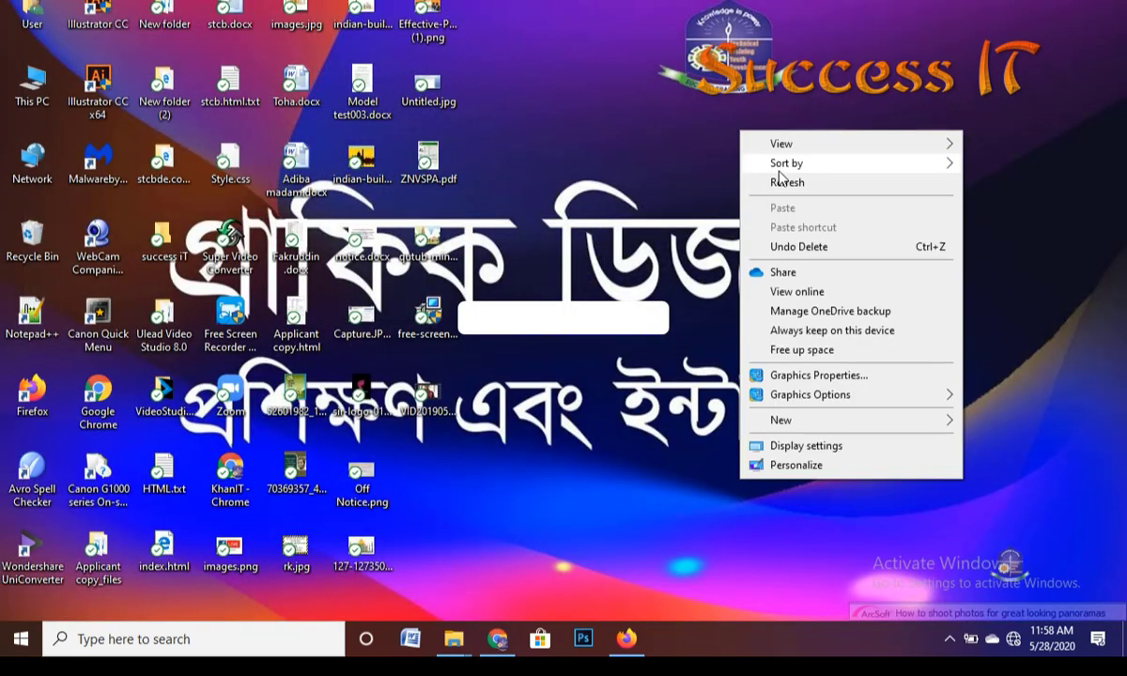
left_click(784, 179)
right_click(714, 115)
left_click(740, 171)
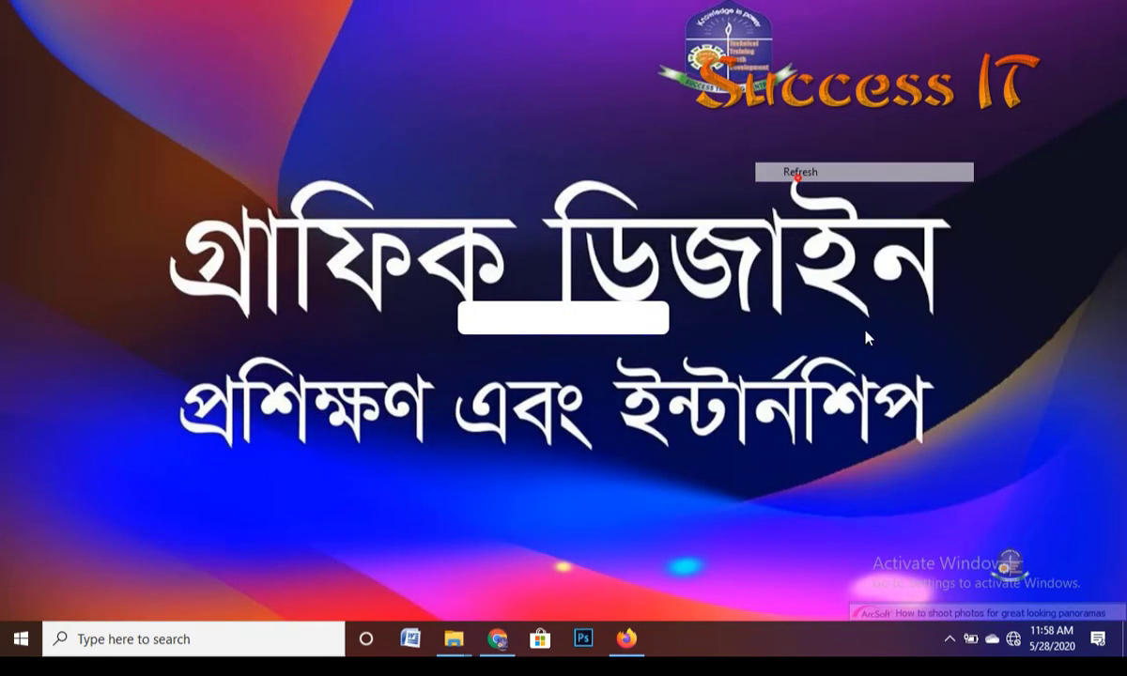